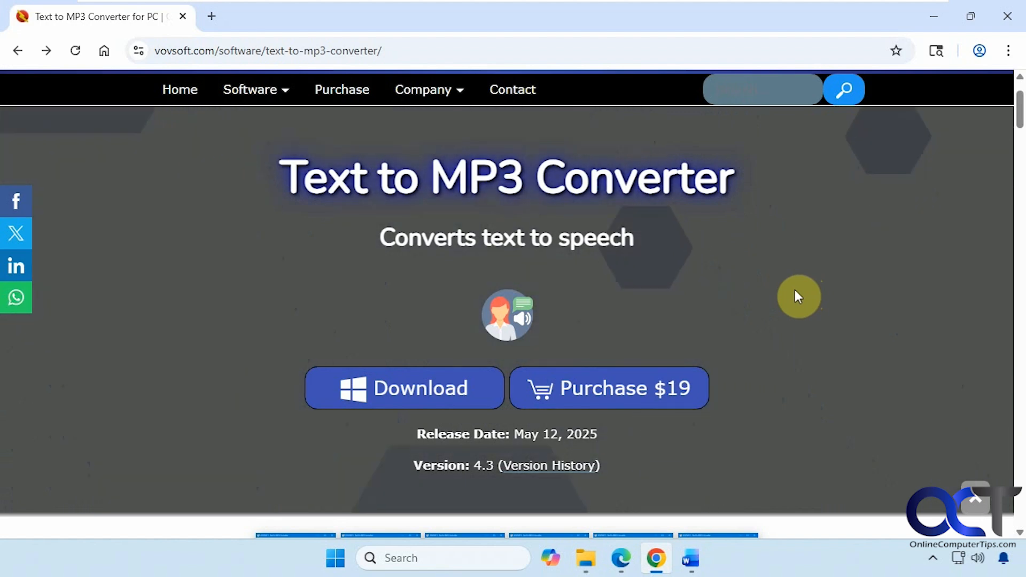
Step: Examine the Text to MP3 Converter product page, including its voice examples, key features and the trial and licensed download options
scroll(765, 302, "down", 3)
scroll(773, 308, "down", 10)
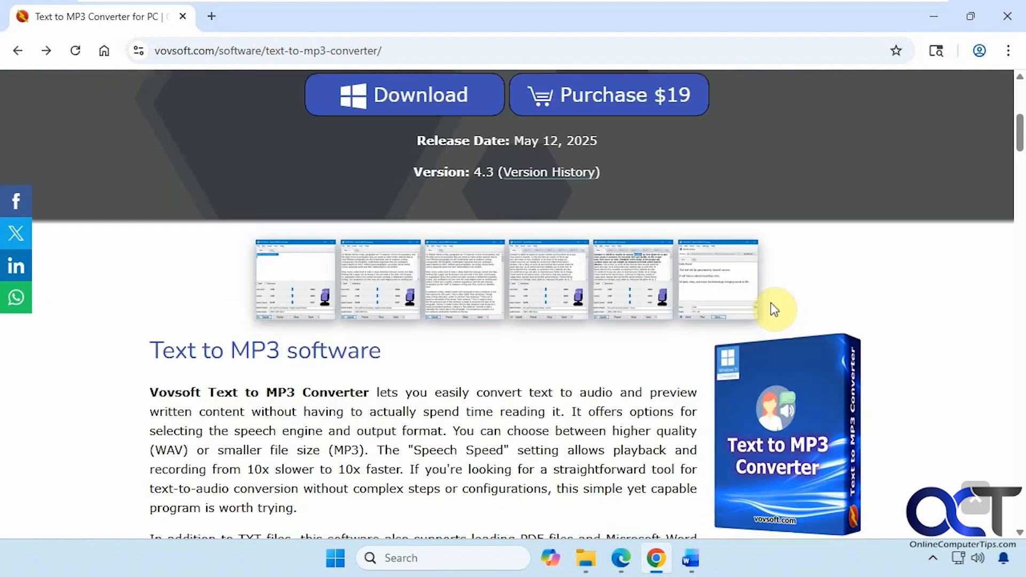
scroll(776, 302, "down", 3)
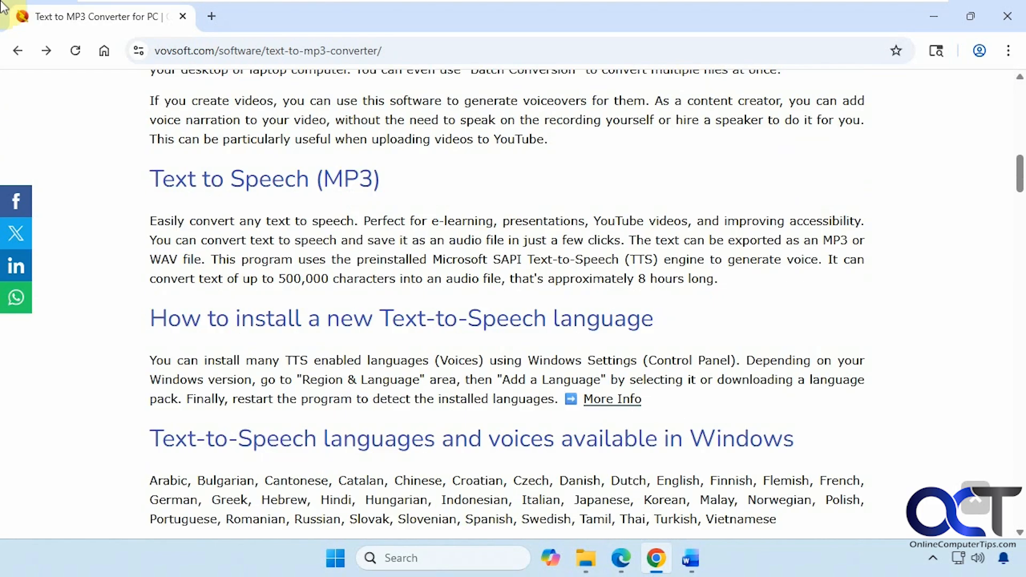
scroll(786, 305, "down", 6)
scroll(788, 308, "down", 10)
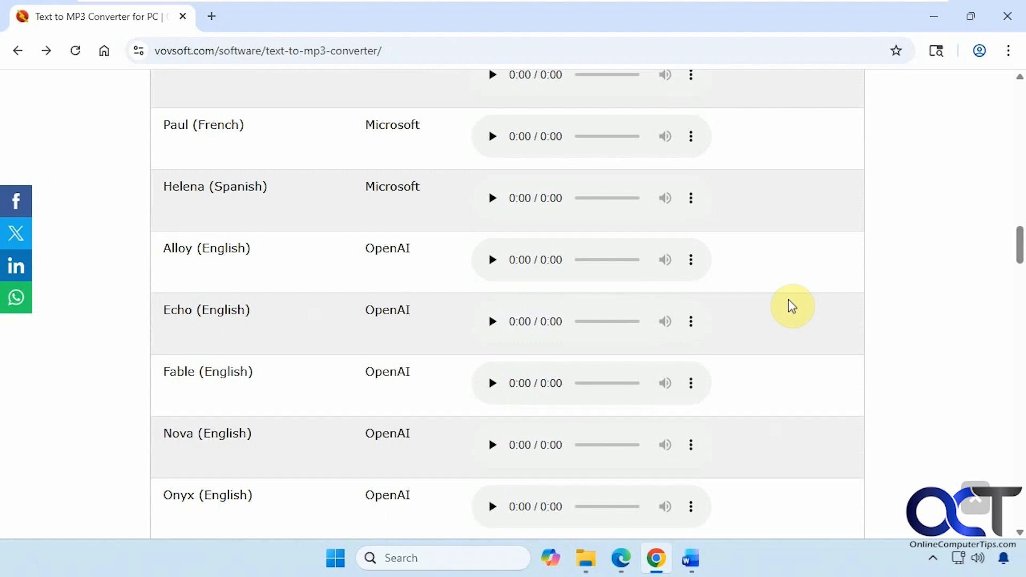
scroll(789, 300, "down", 7)
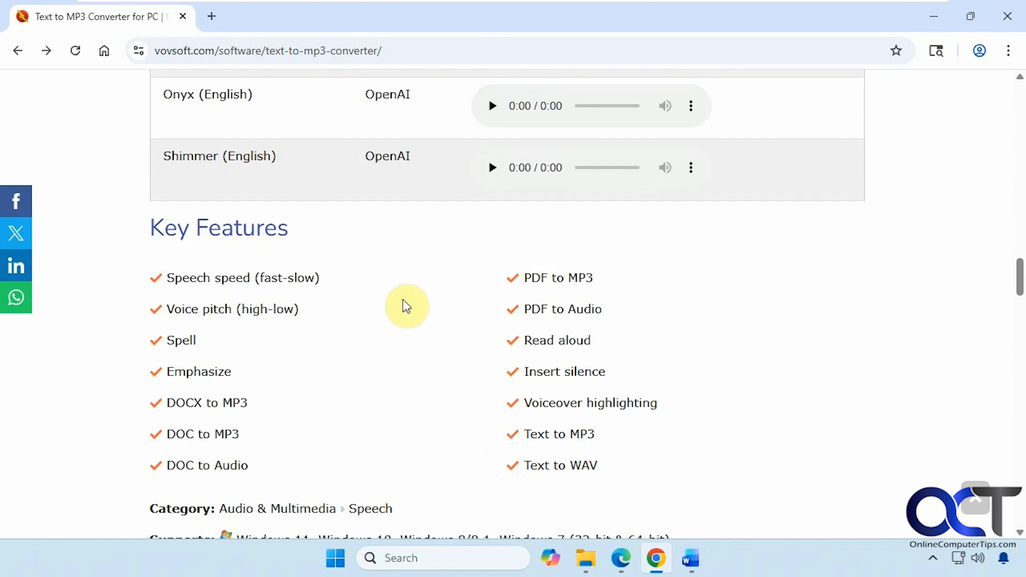
scroll(431, 310, "up", 10)
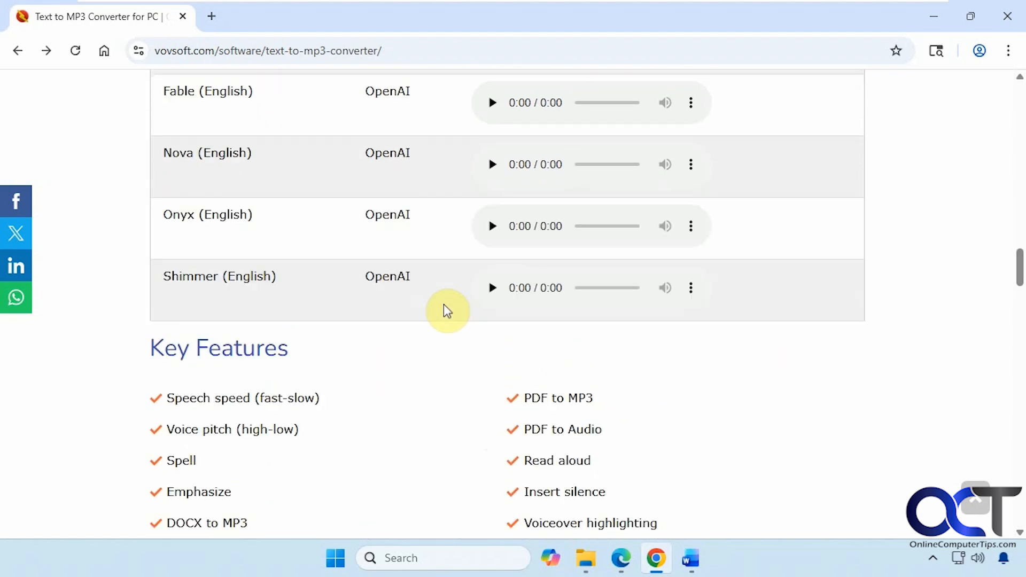
scroll(449, 311, "up", 5)
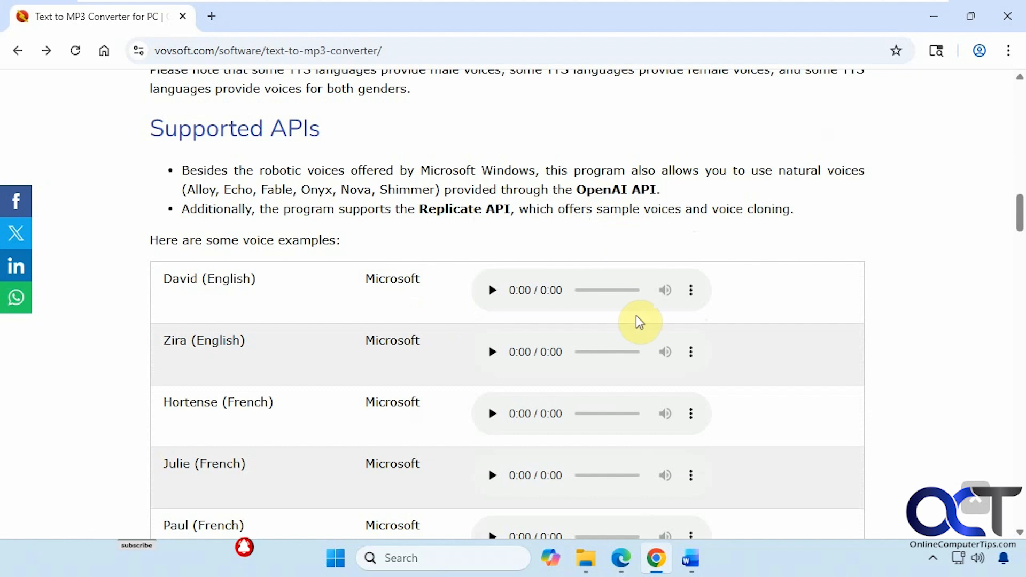
scroll(636, 315, "down", 9)
scroll(638, 316, "down", 17)
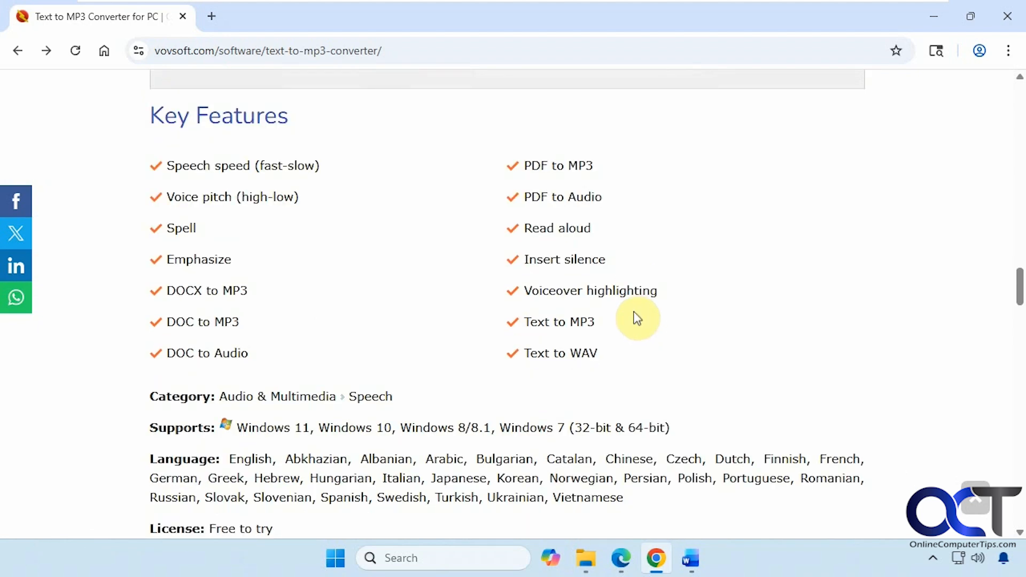
scroll(641, 320, "down", 1)
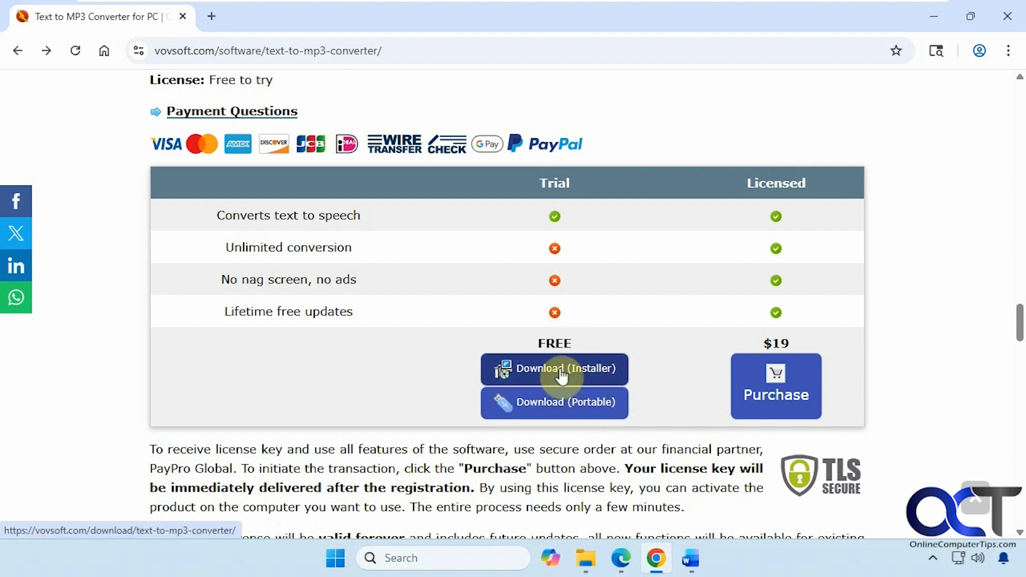
Step: Launch texttomp3.exe from the Text to MP3 Converter folder and continue with the trial version
left_click(936, 16)
left_click(586, 558)
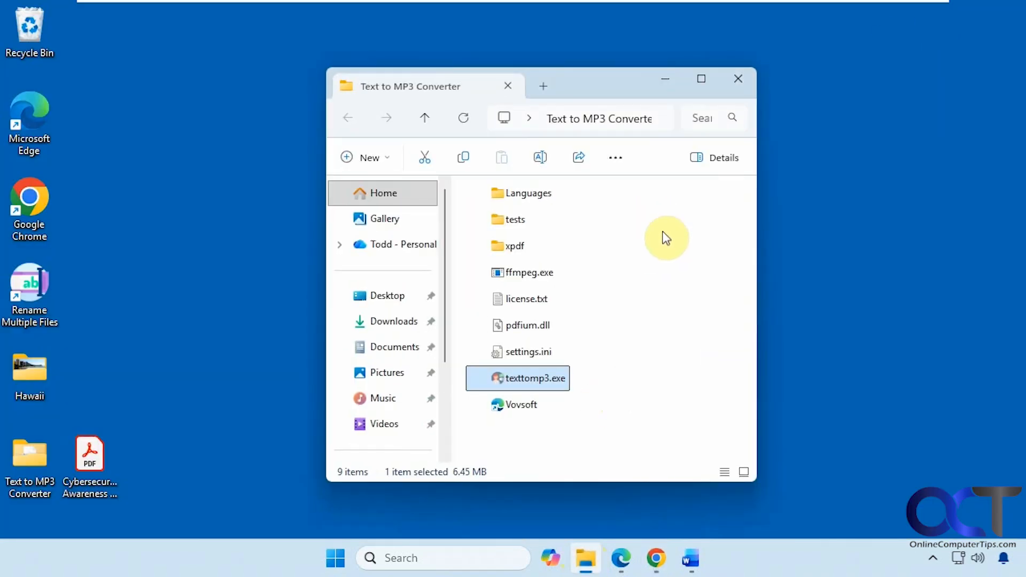
double_click(532, 376)
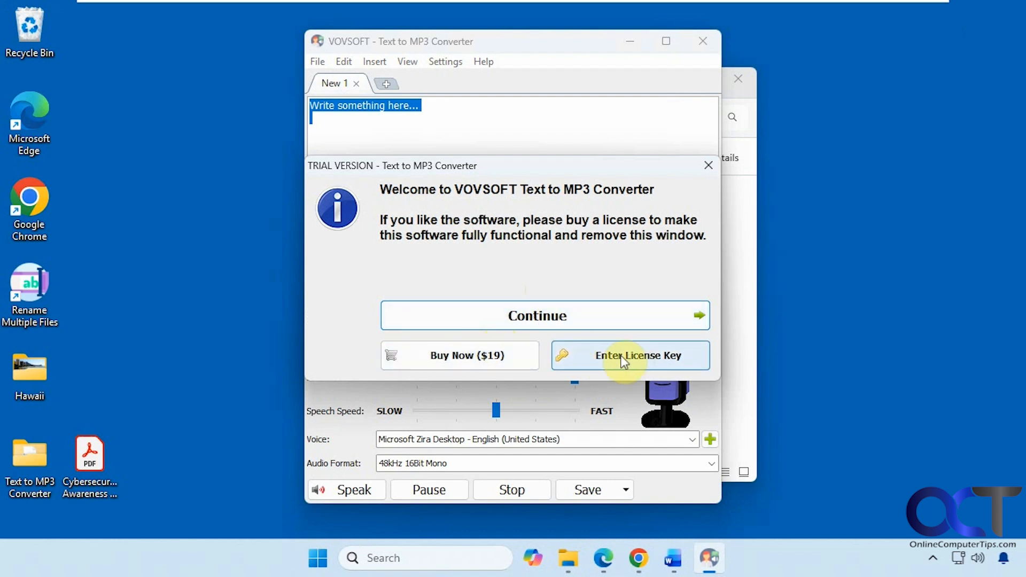
left_click(560, 322)
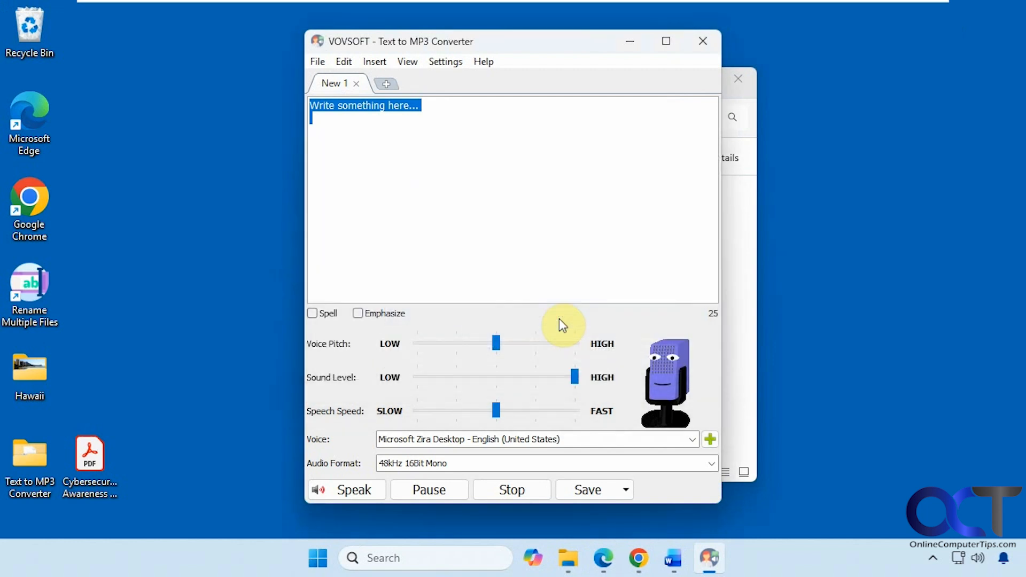
Step: Set the voice to Microsoft David Desktop - English (United States) and look through the available audio formats
left_click(581, 445)
left_click(565, 452)
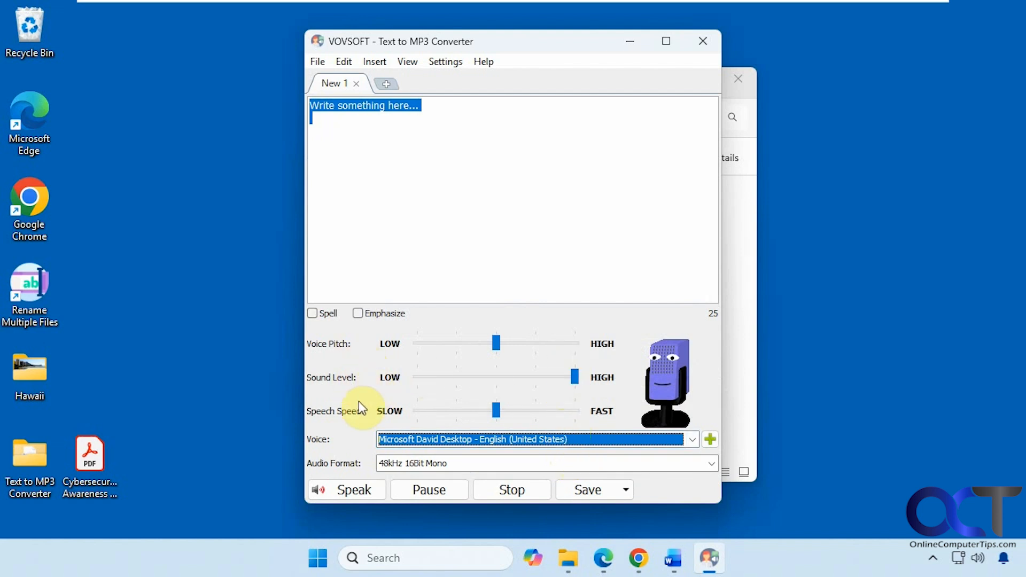
left_click(550, 465)
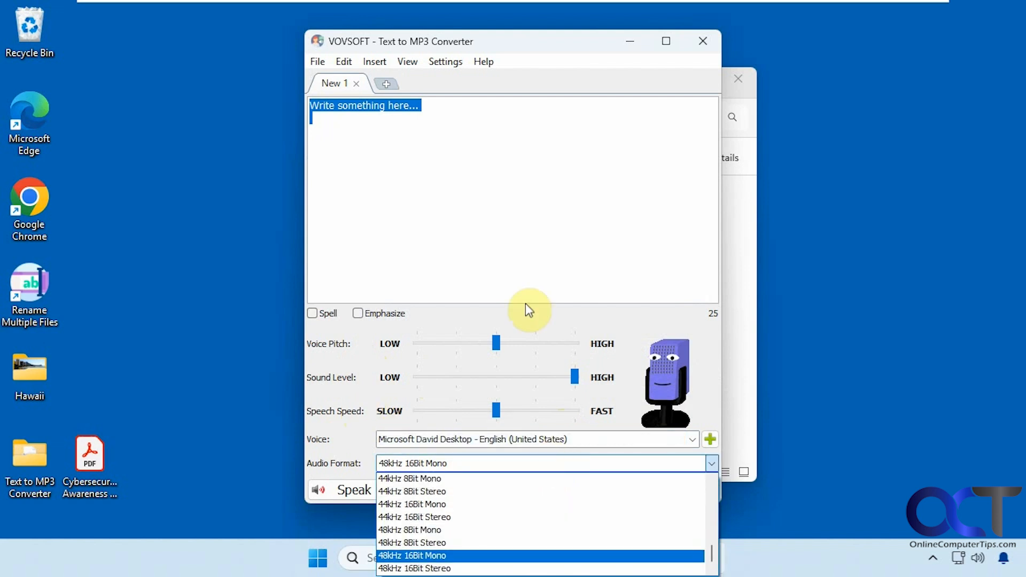
left_click(523, 268)
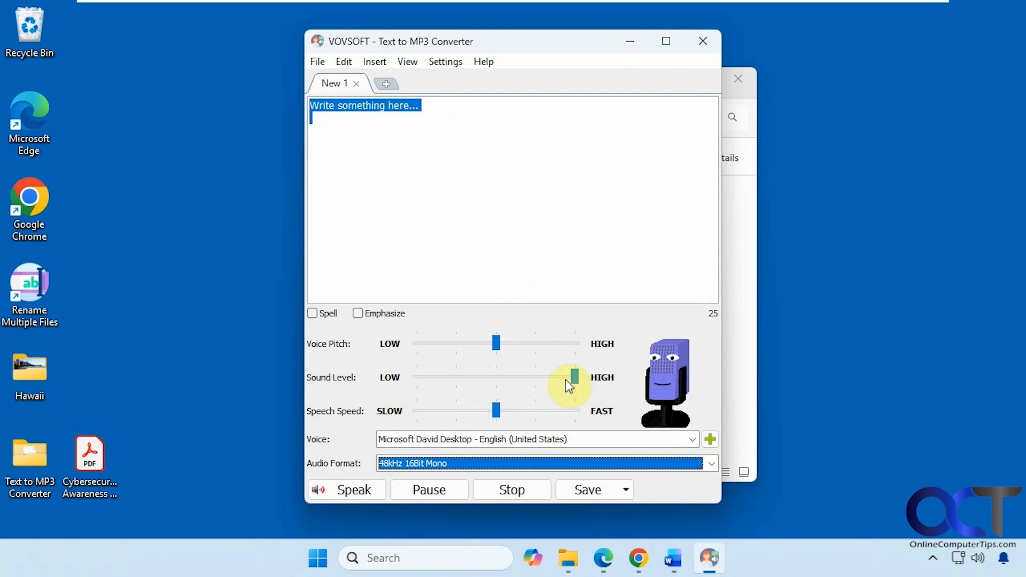
Step: Copy the first paragraph of Antivirus vs. Anti Malware.docx in Word and paste it over the placeholder text in Text to MP3 Converter
left_click(673, 558)
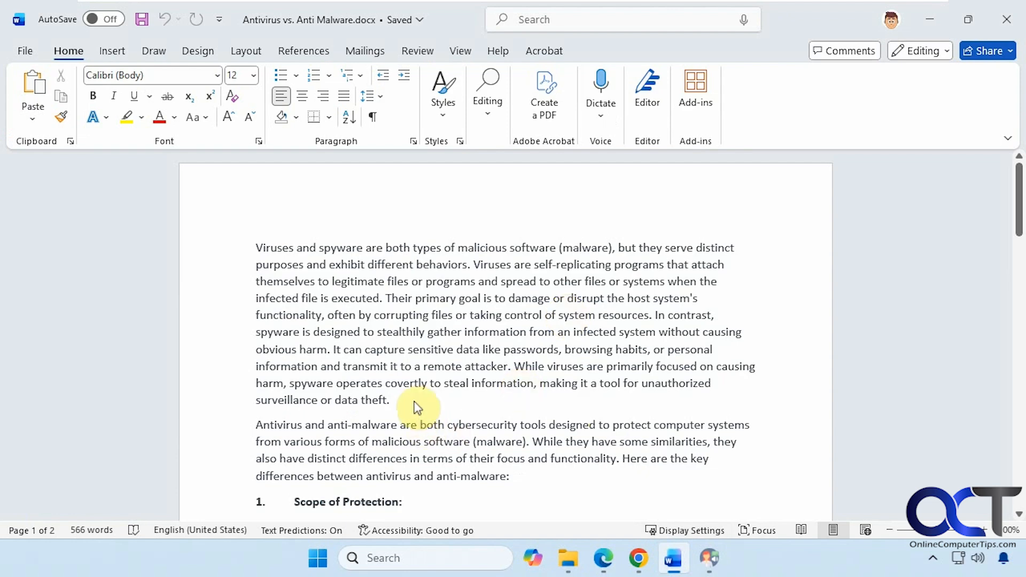
left_click_drag(415, 408, 248, 247)
key("ctrl+c")
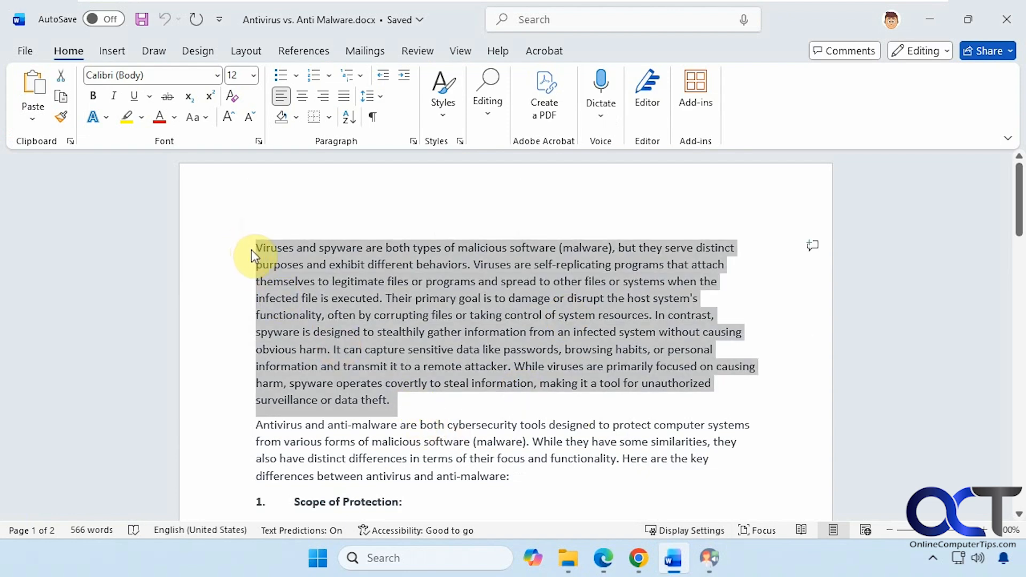
left_click(930, 19)
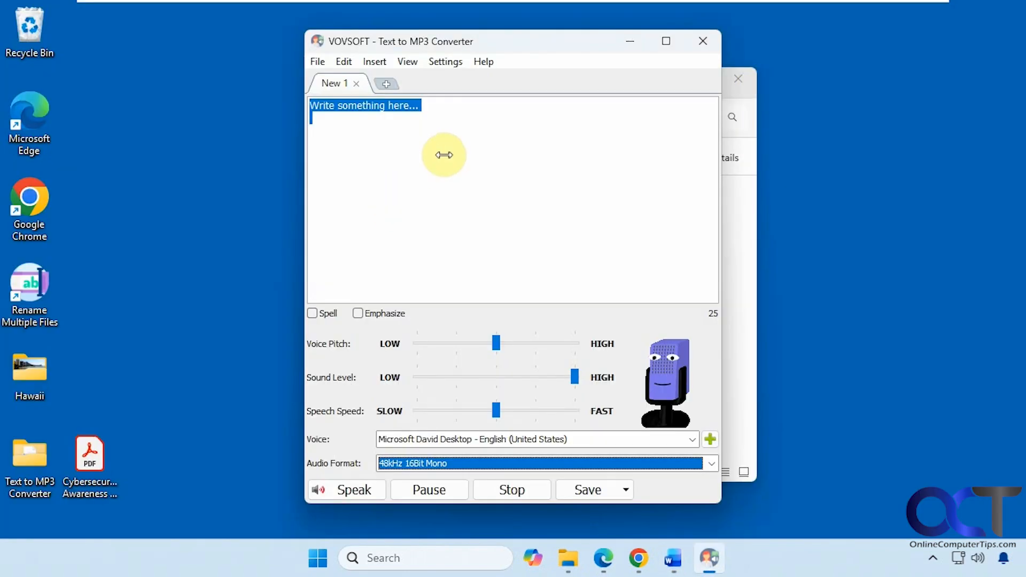
left_click_drag(426, 107, 291, 106)
key("ctrl+v")
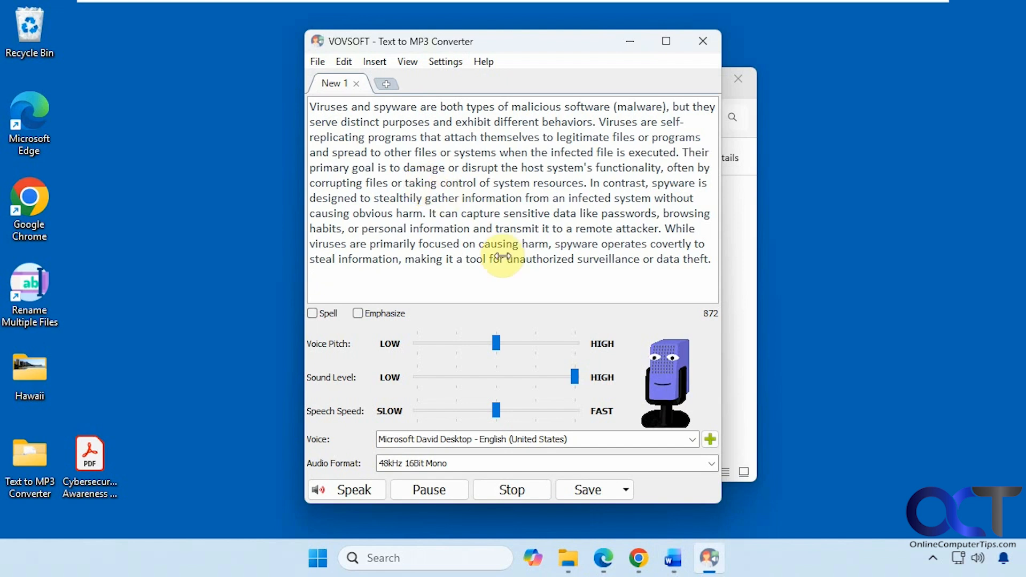
Step: Preview the pasted text read aloud with the Microsoft David voice and stop the playback
left_click(366, 491)
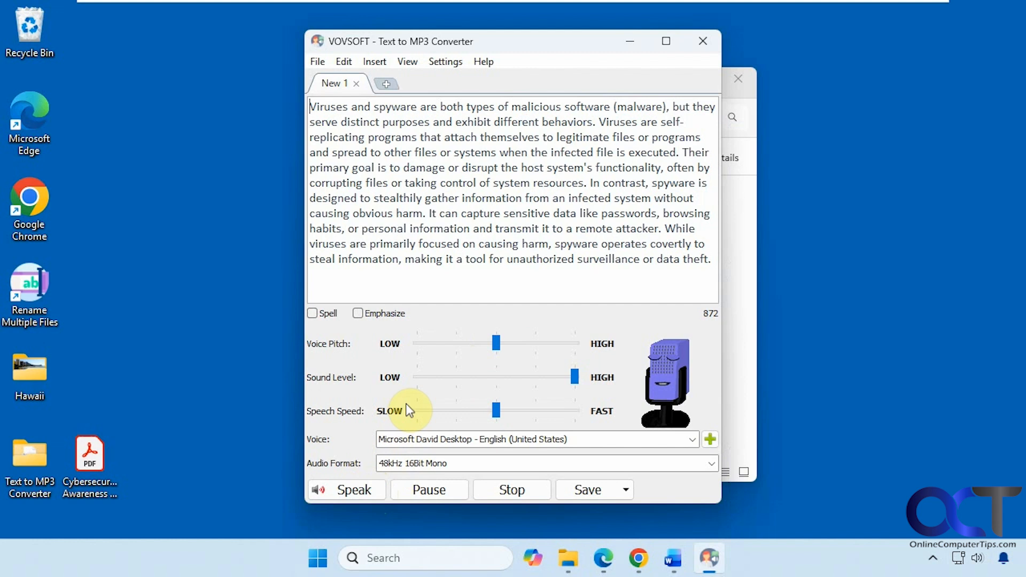
left_click(365, 488)
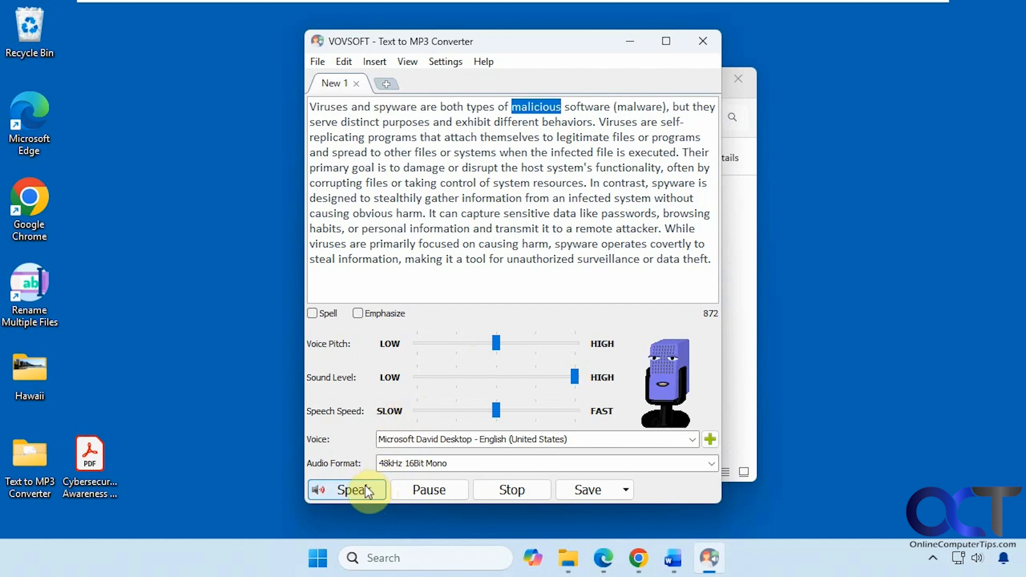
left_click(502, 490)
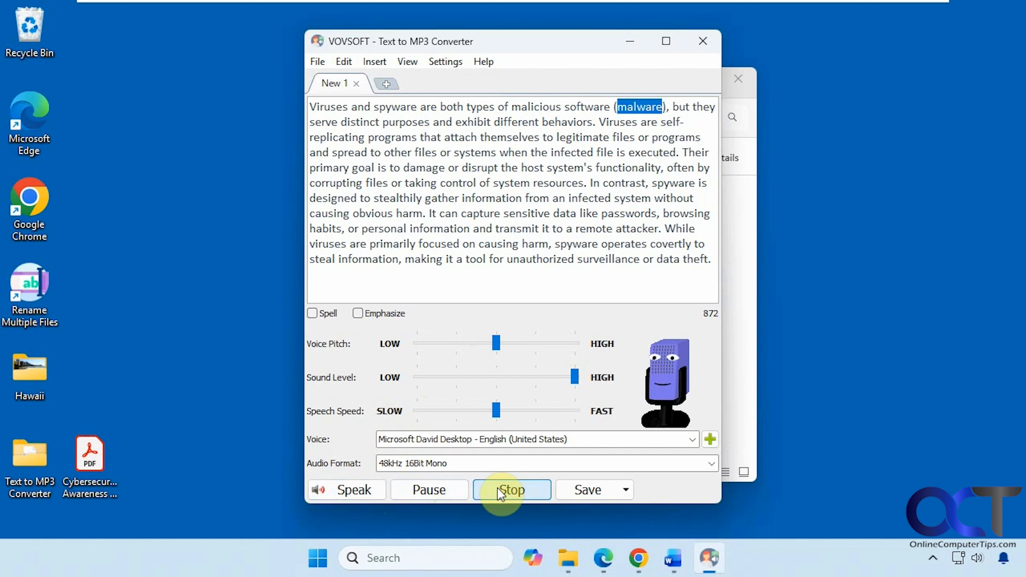
Step: Switch the voice to Microsoft Zira Desktop - English (United States) and play a short preview of the text
left_click(643, 439)
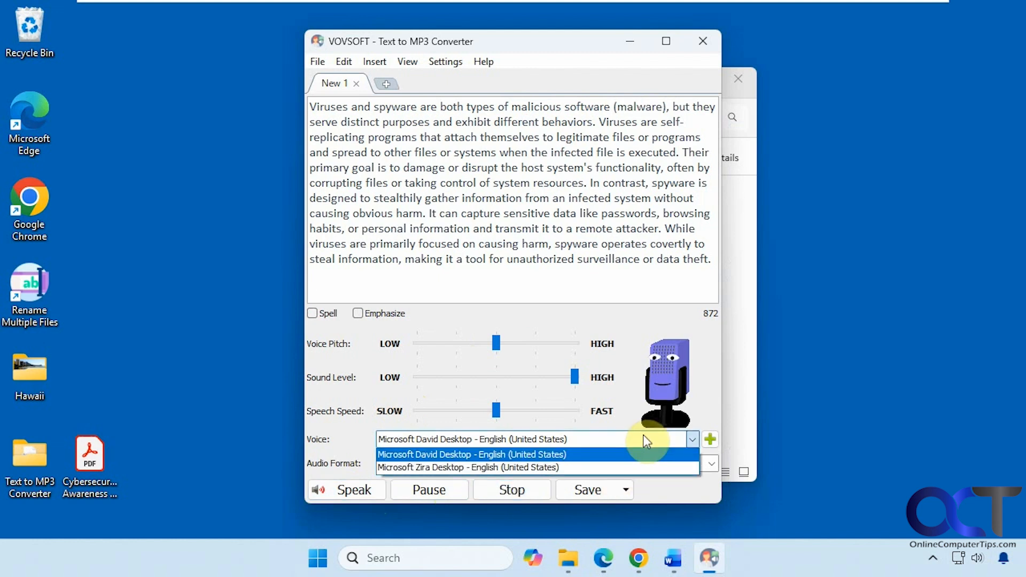
left_click(522, 467)
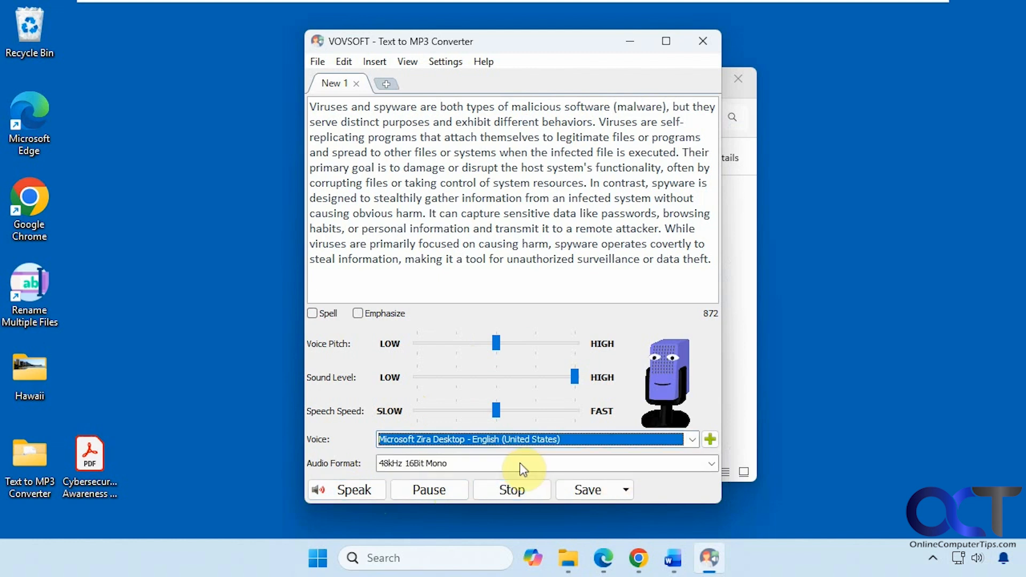
left_click(368, 491)
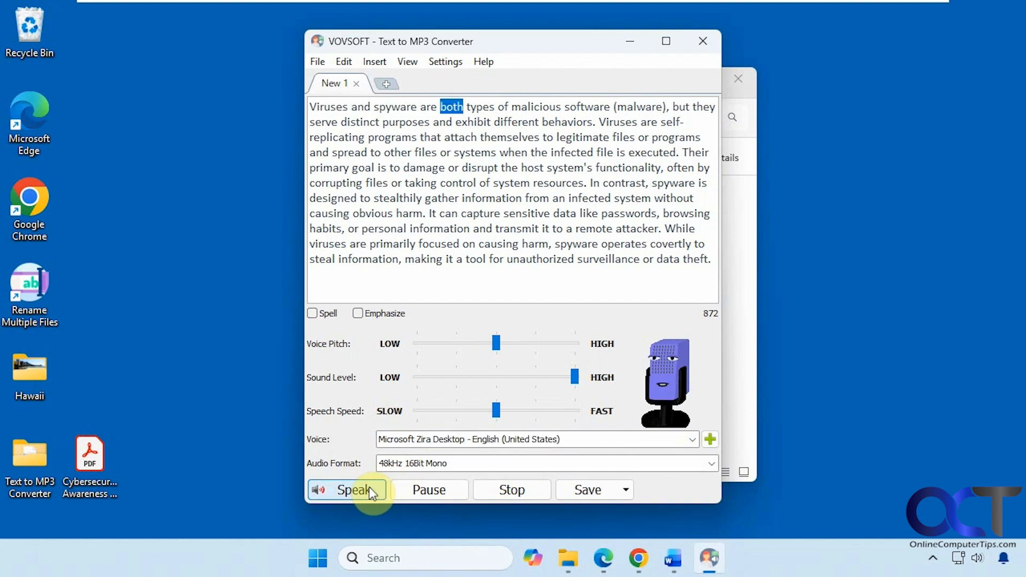
left_click(496, 491)
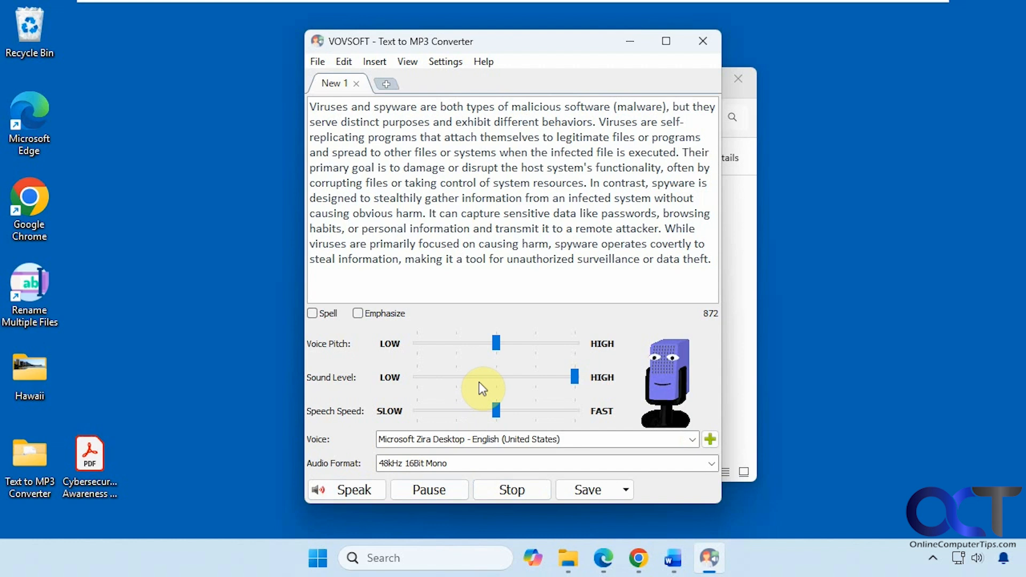
Step: Preview the text at a speech speed of -7, and return the speed to the middle of its range
left_click(497, 411)
left_click_drag(497, 415, 449, 415)
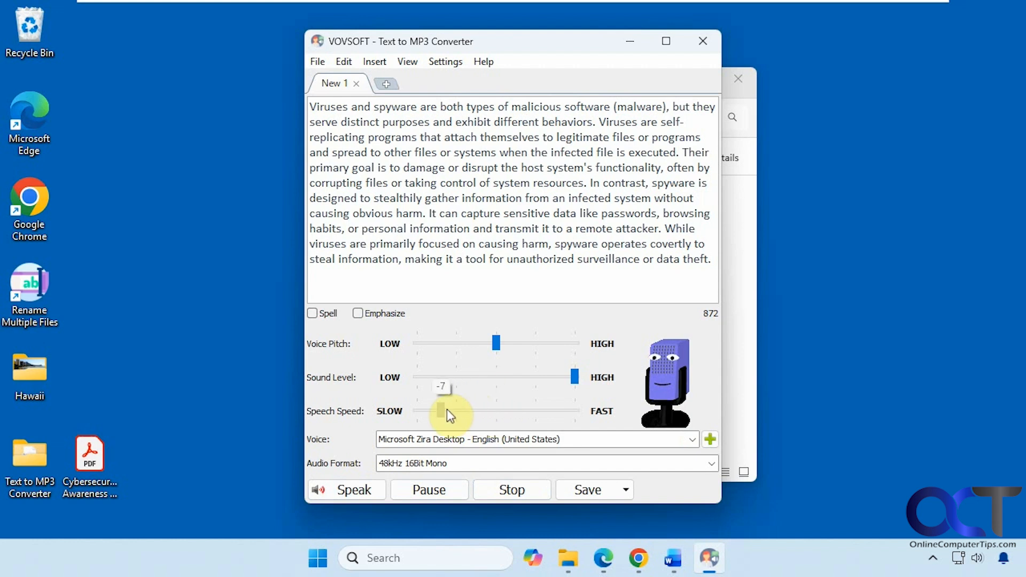
left_click(374, 490)
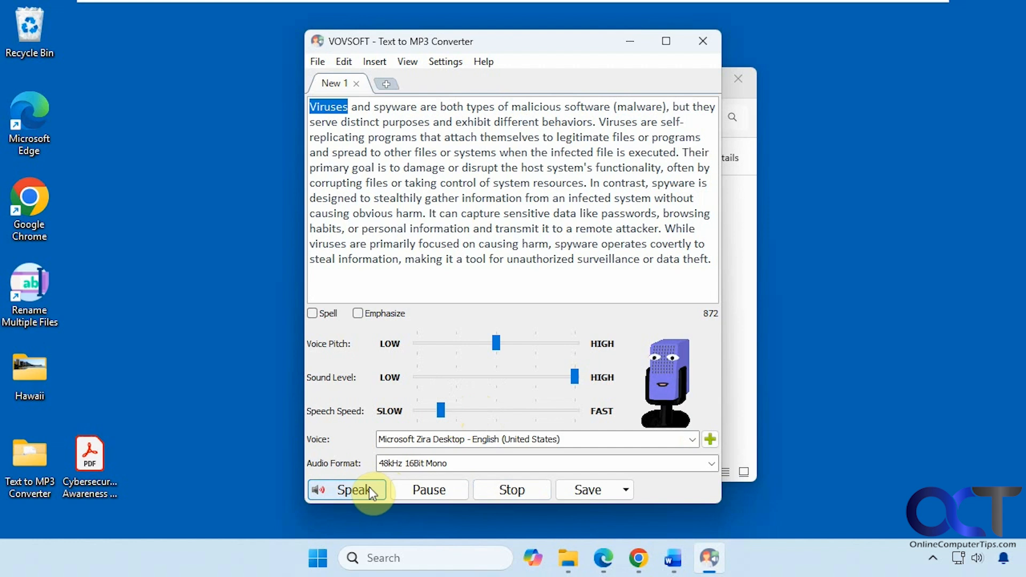
left_click(504, 486)
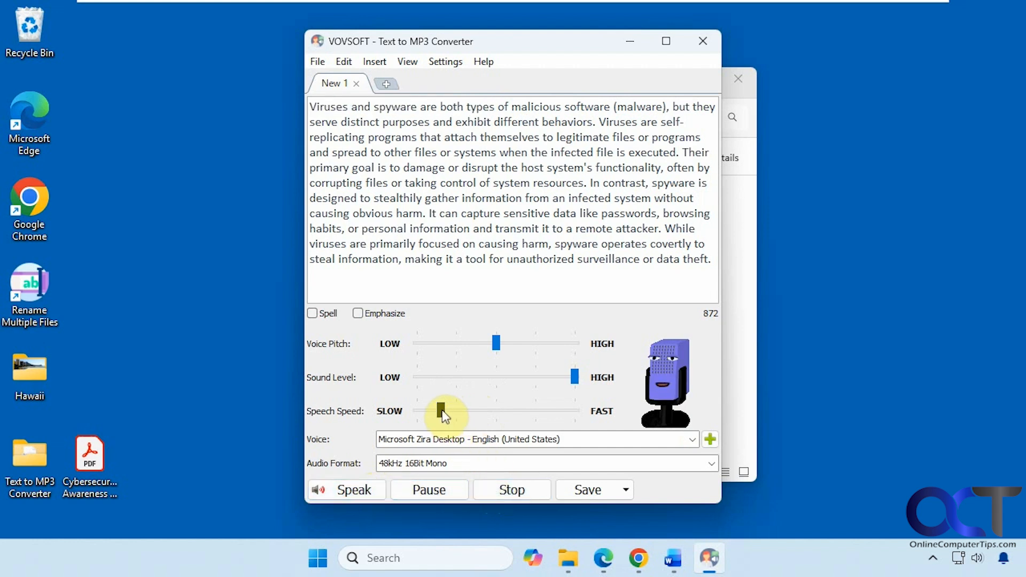
left_click_drag(446, 415, 497, 418)
Step: Preview the text from its beginning with the Spell option enabled, and turn Spell back off
left_click(309, 105)
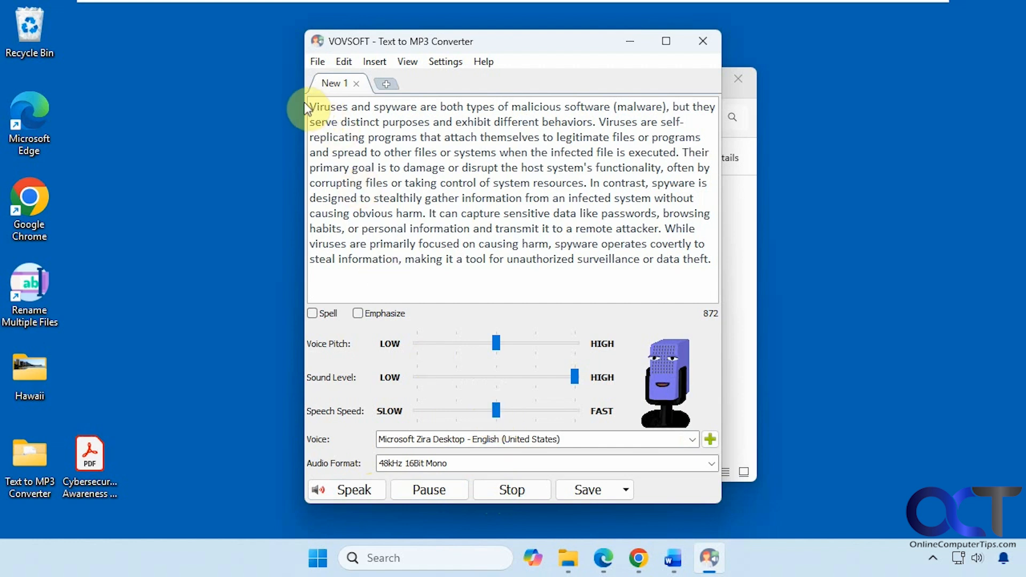
left_click(312, 314)
left_click(353, 487)
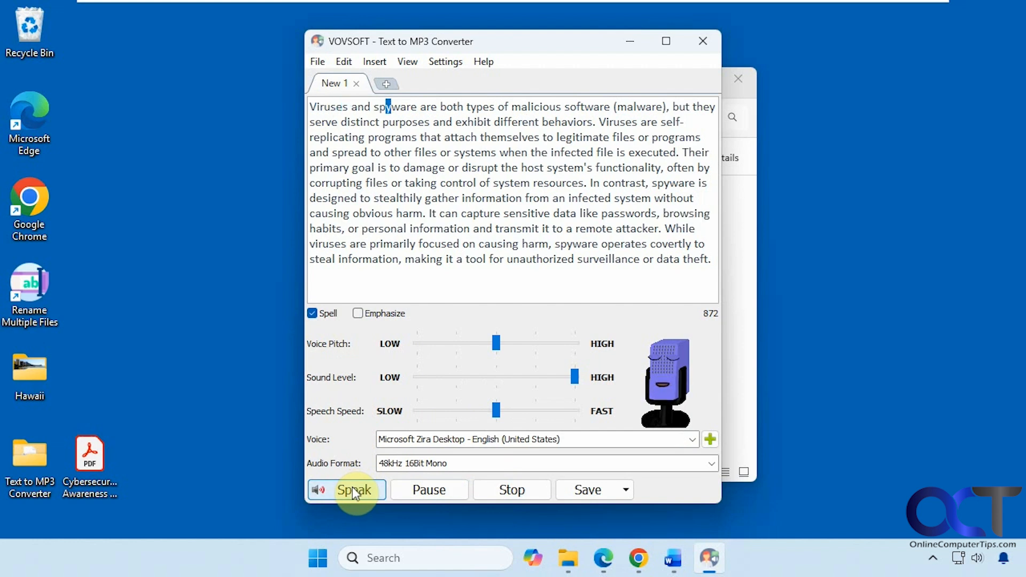
left_click(498, 489)
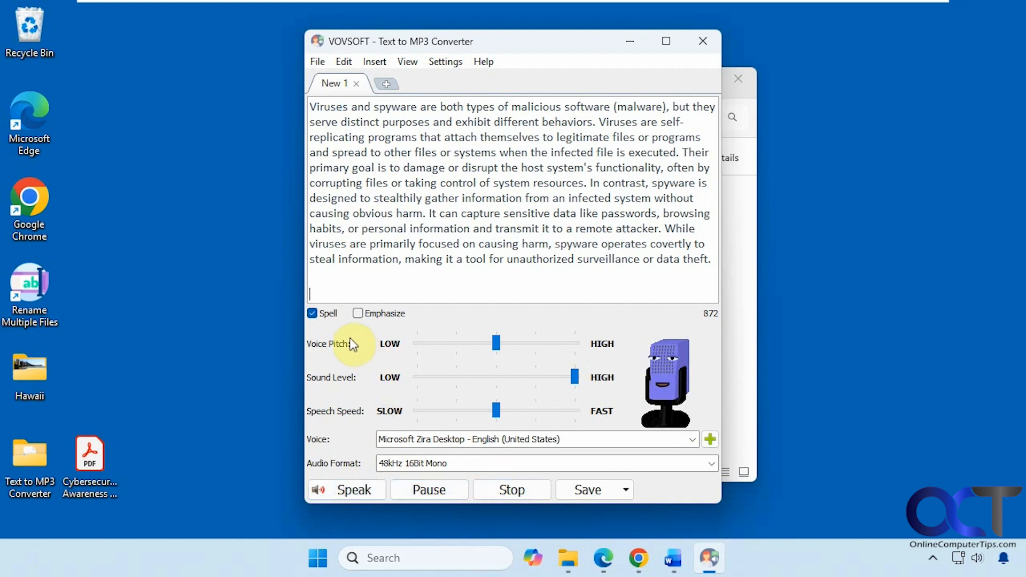
left_click(312, 314)
Step: Enable the Emphasize option and play a short preview of the text
left_click(358, 313)
left_click(357, 489)
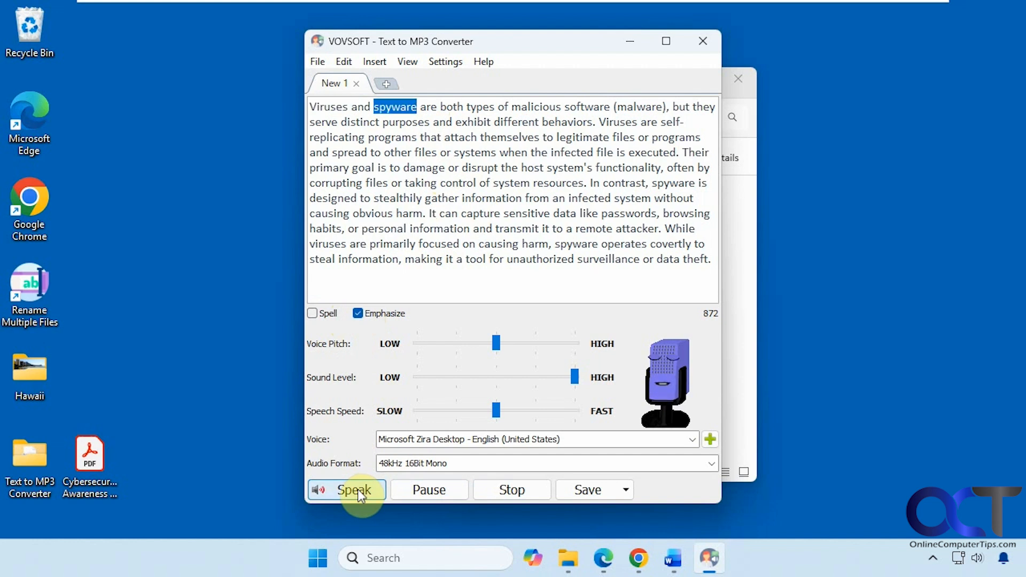
left_click(512, 494)
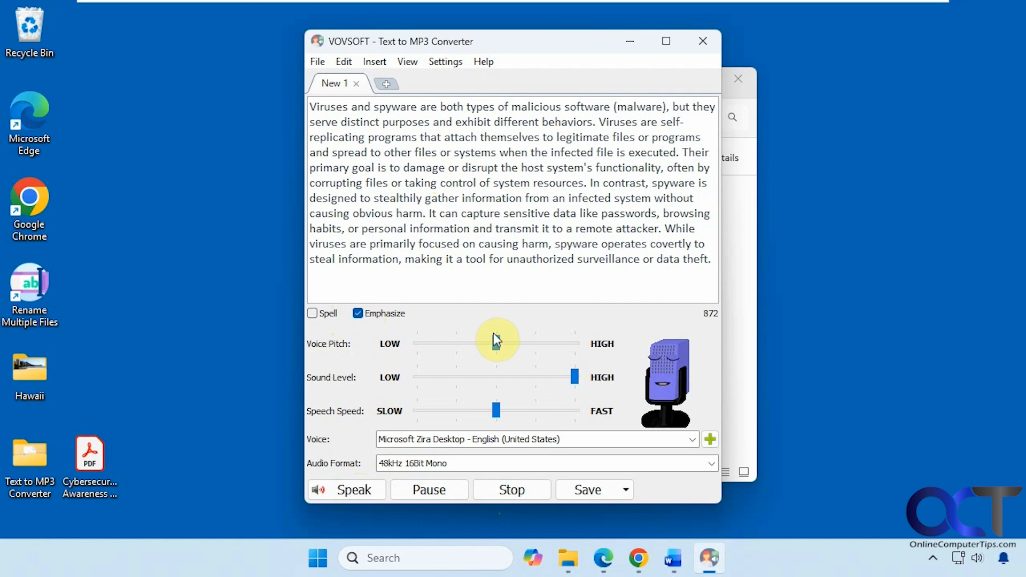
Step: Add a second text document beside New 1 and return to New 1
left_click(386, 85)
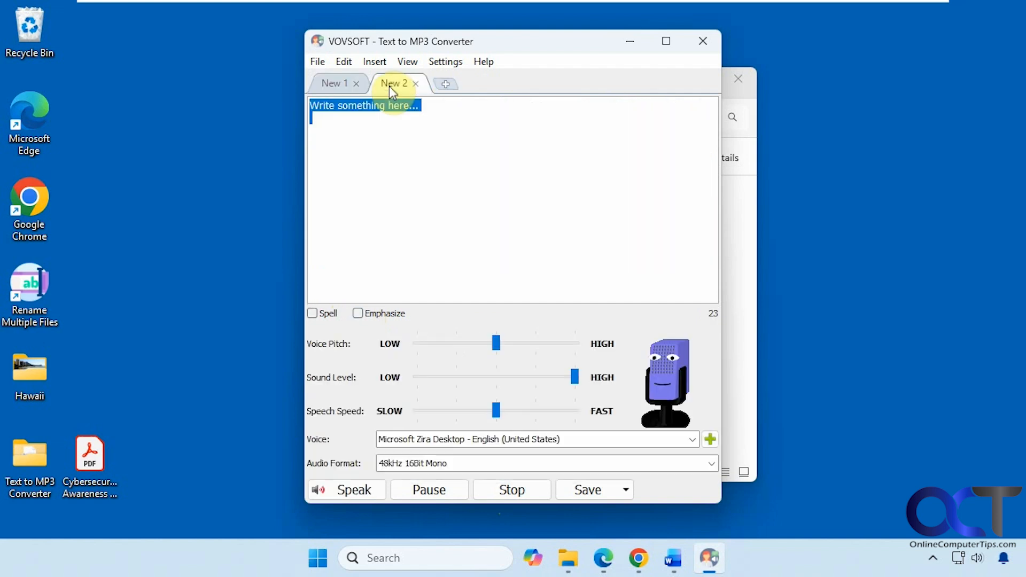
left_click(334, 85)
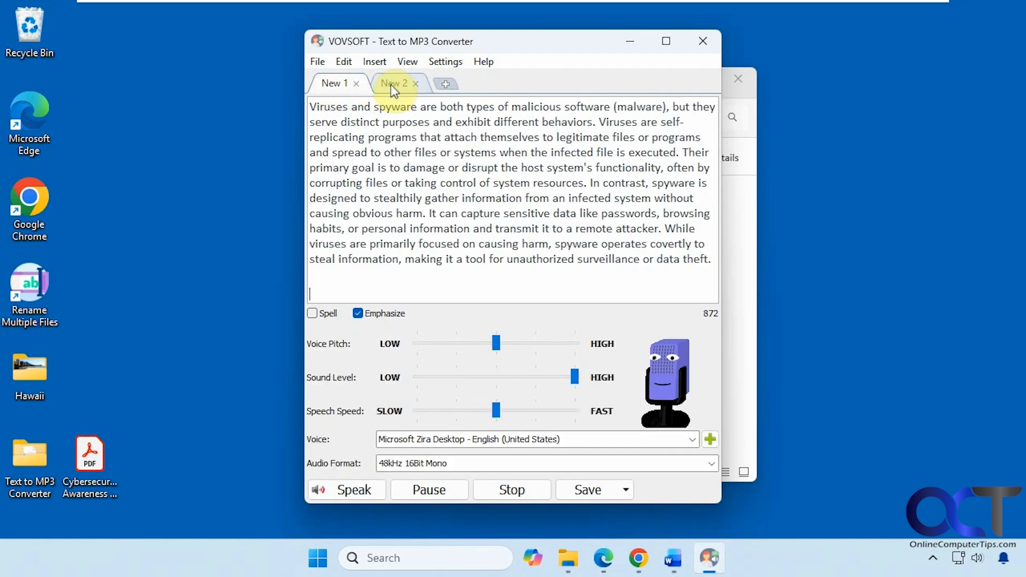
Step: Close the New 2 document and save the New 1 text to the Desktop as a TXT file named test
left_click(415, 84)
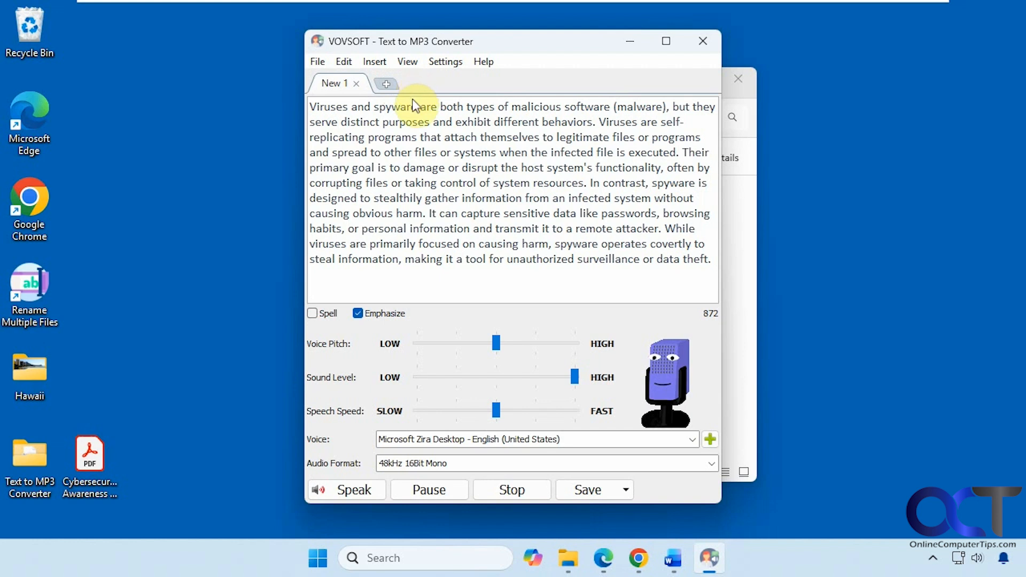
left_click(318, 62)
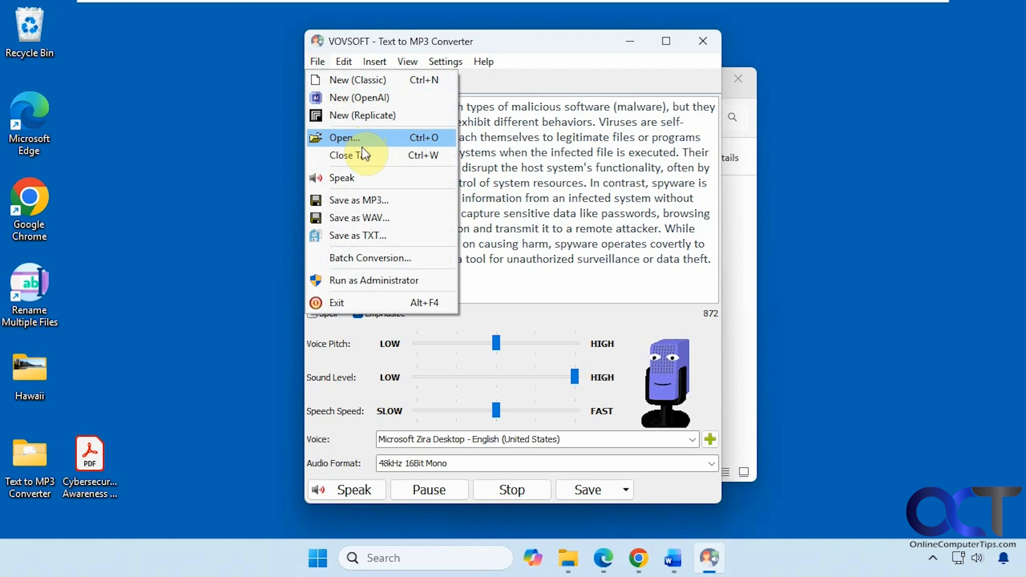
left_click(370, 234)
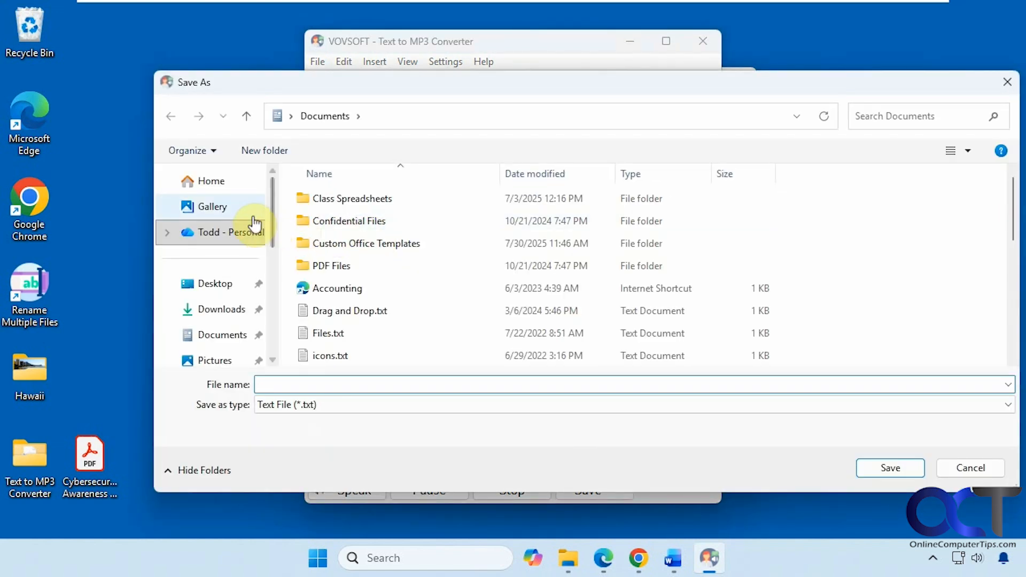
left_click(206, 283)
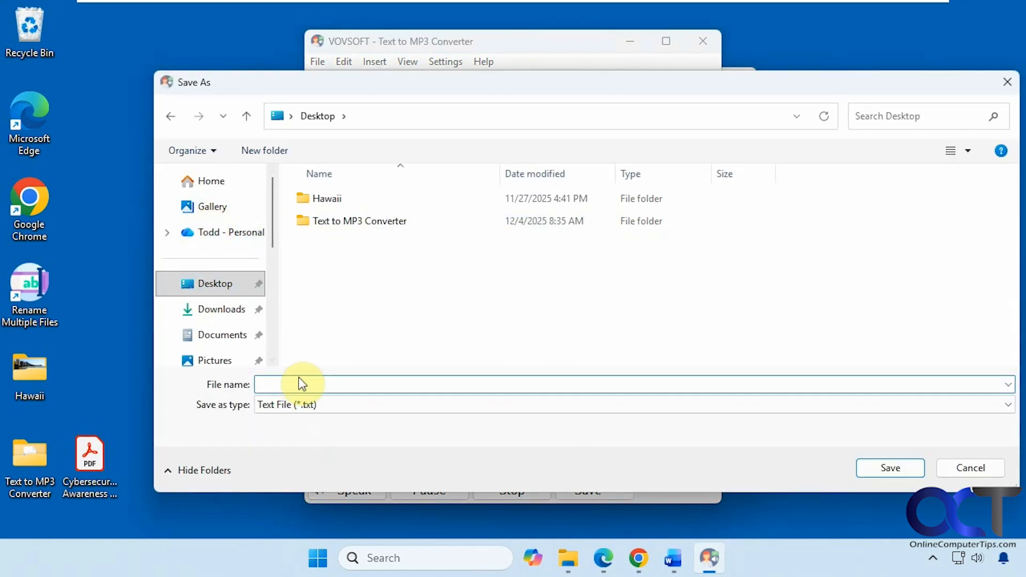
type("test")
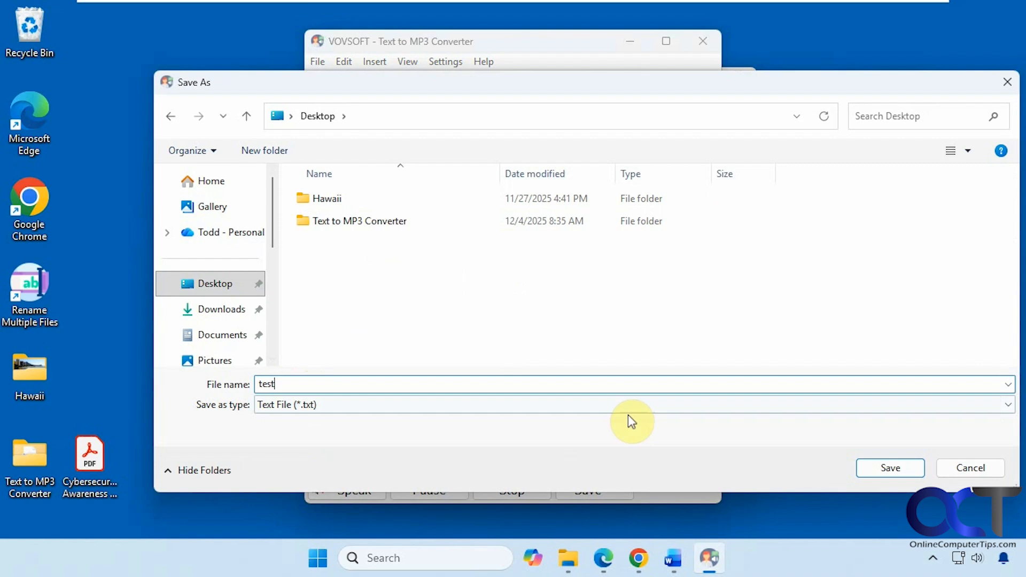
left_click(881, 465)
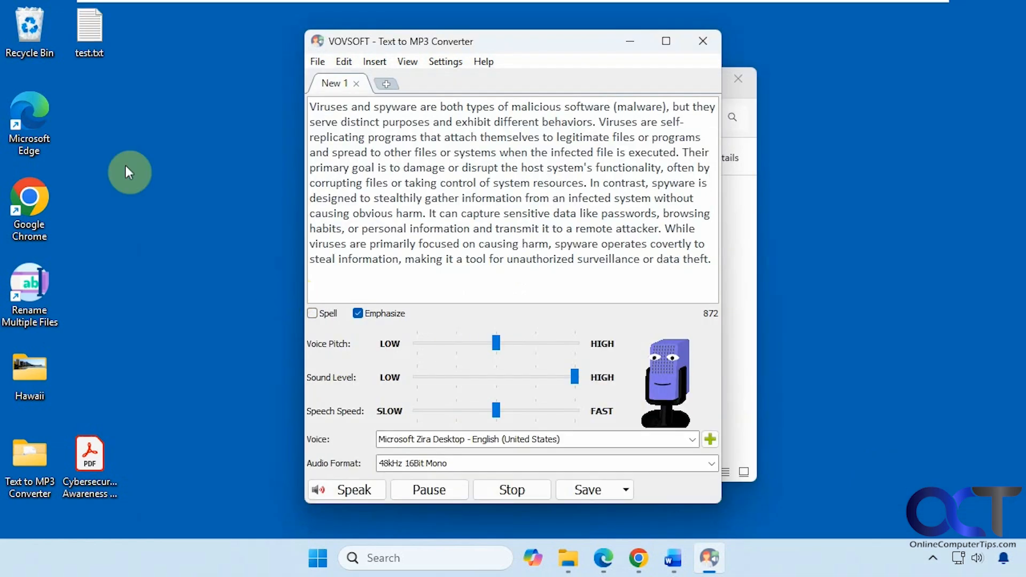
Step: Open the saved test.txt from the desktop to check its contents, and close it
double_click(90, 33)
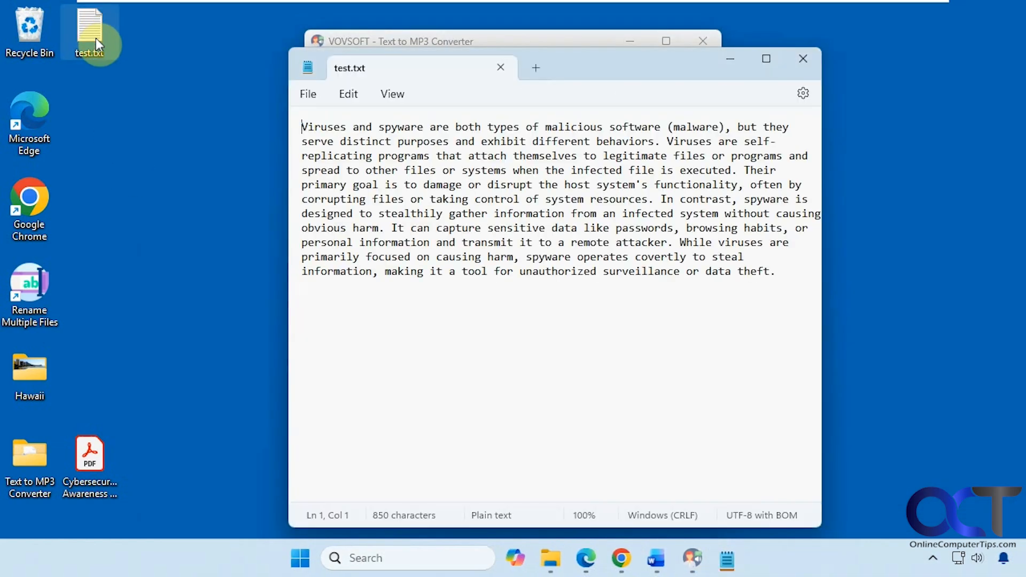
left_click(498, 68)
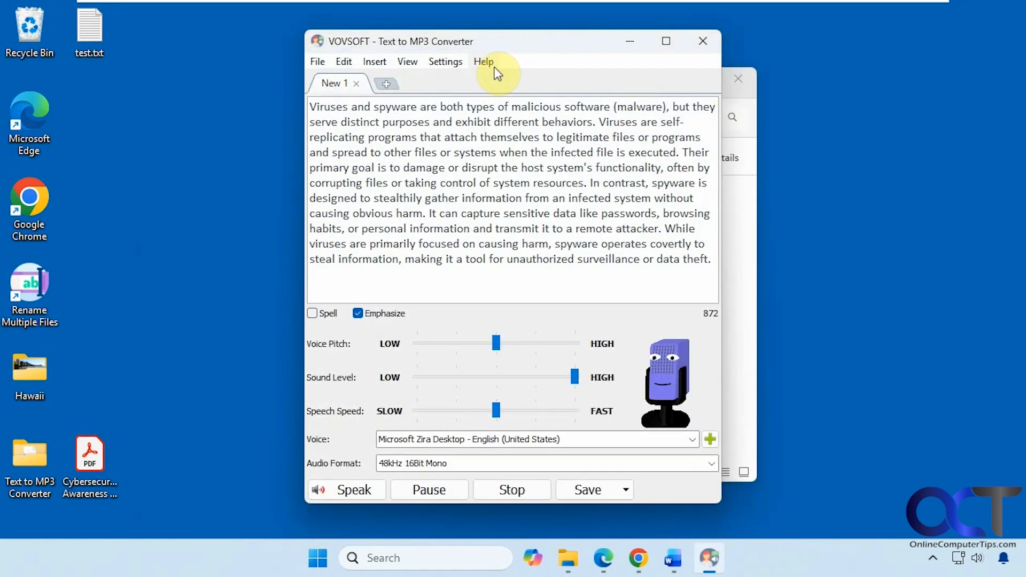
Step: Insert a 1000-millisecond silence between the first sentence, ending in "behaviors.", and the second sentence
left_click(355, 66)
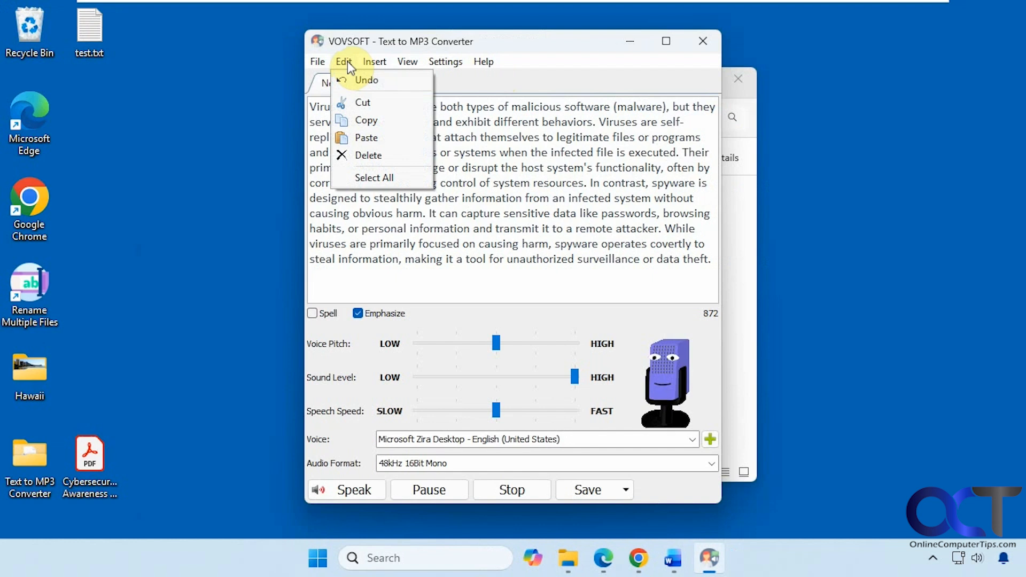
mouse_move(374, 61)
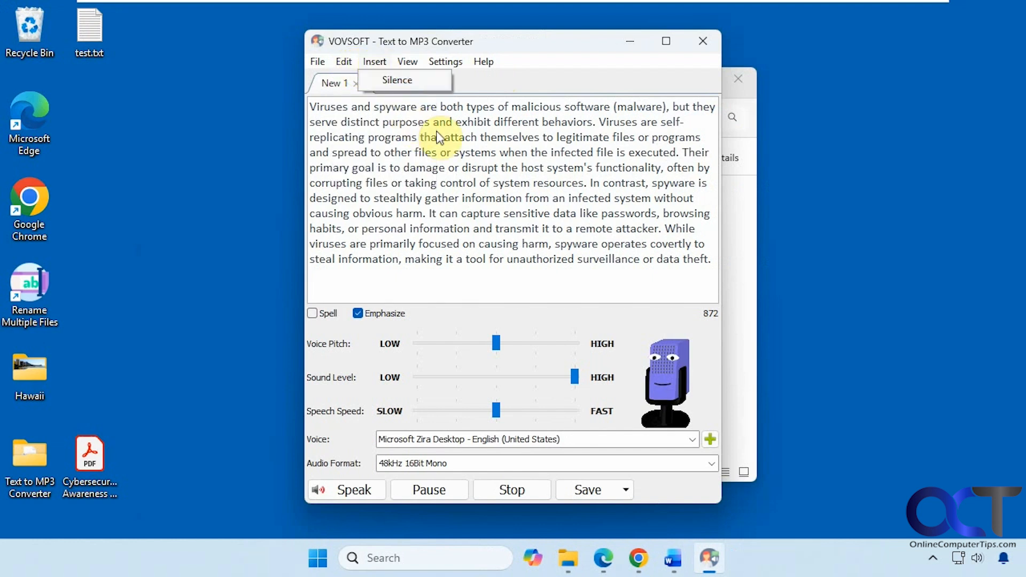
left_click(594, 119)
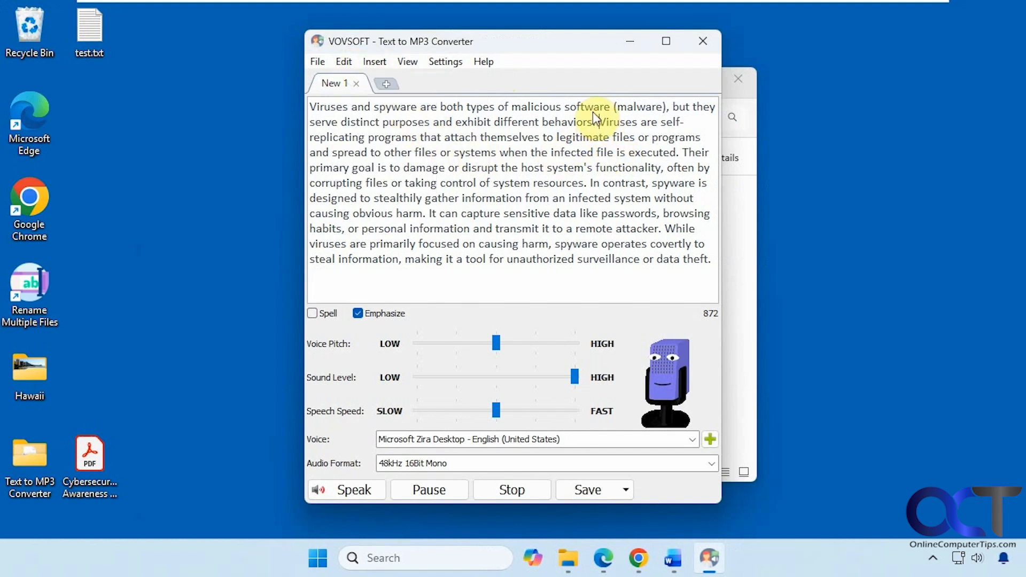
left_click(375, 61)
left_click(390, 78)
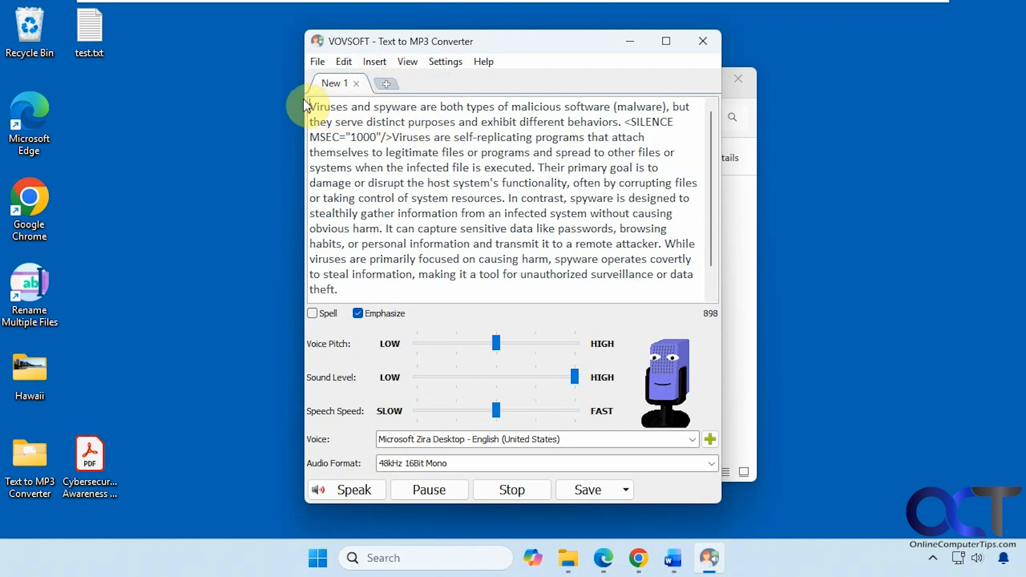
Step: Play the text from its beginning through the inserted silence, and stop the playback
left_click(361, 489)
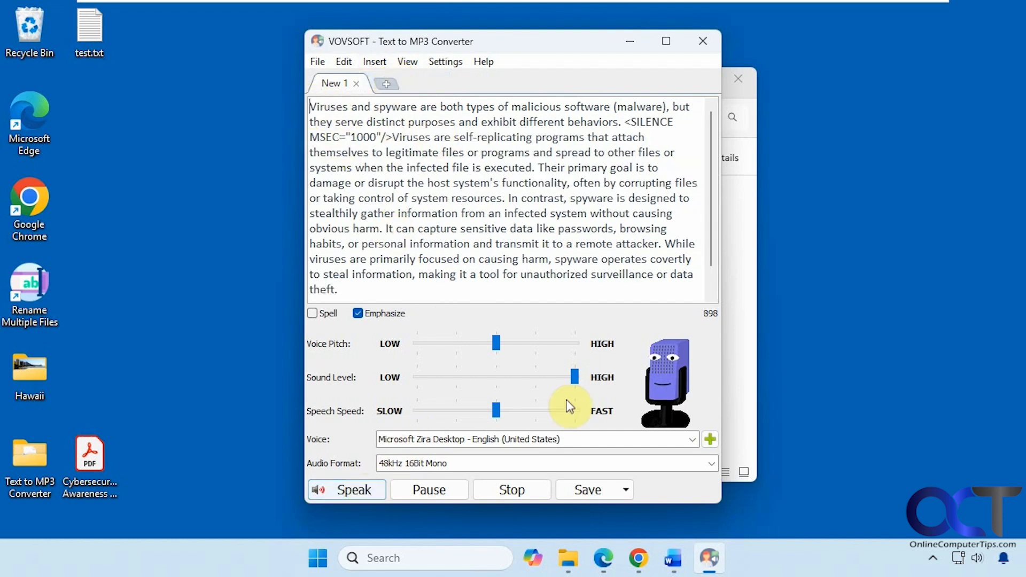
left_click(371, 493)
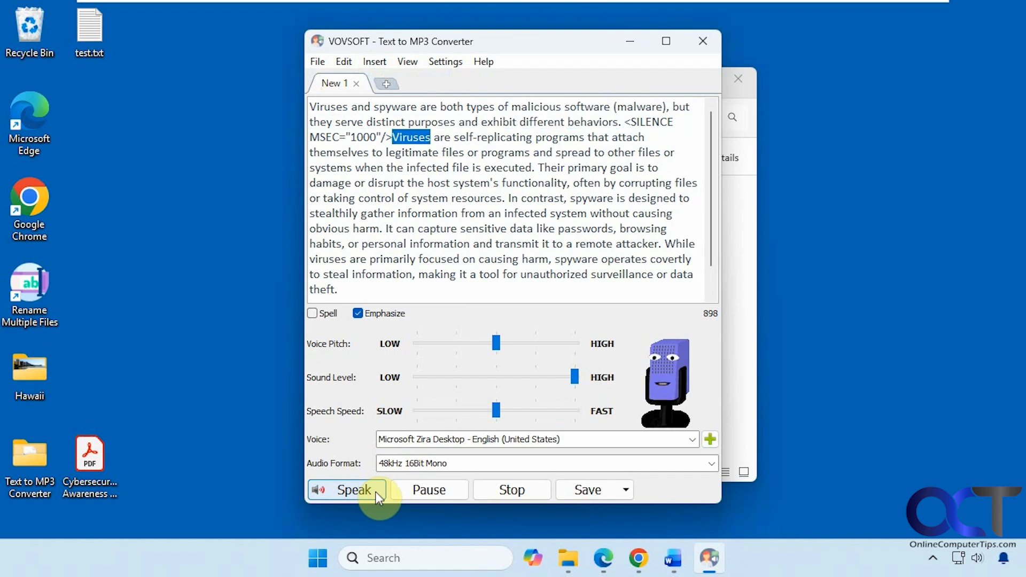
left_click(488, 489)
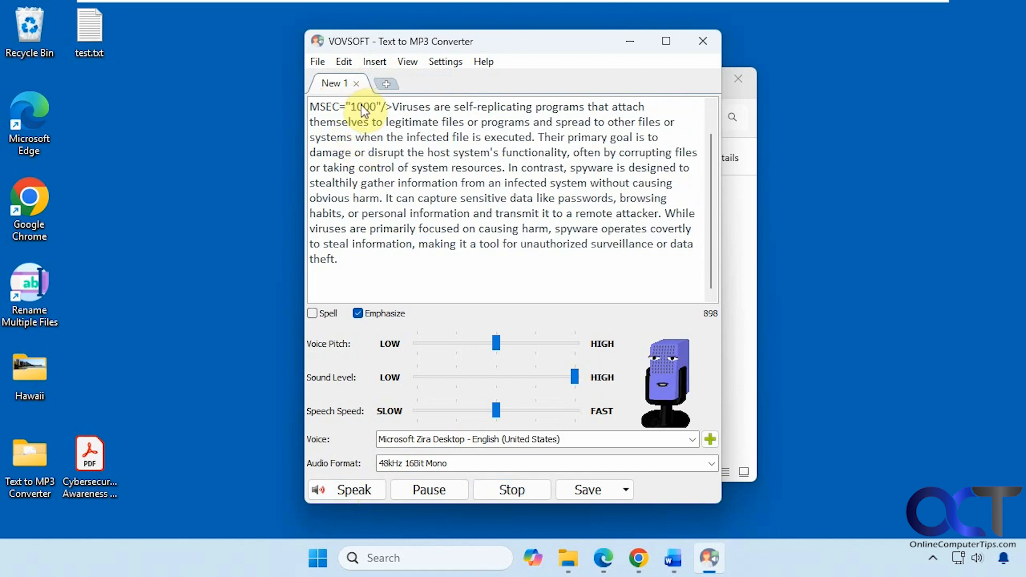
scroll(443, 176, "up", 1)
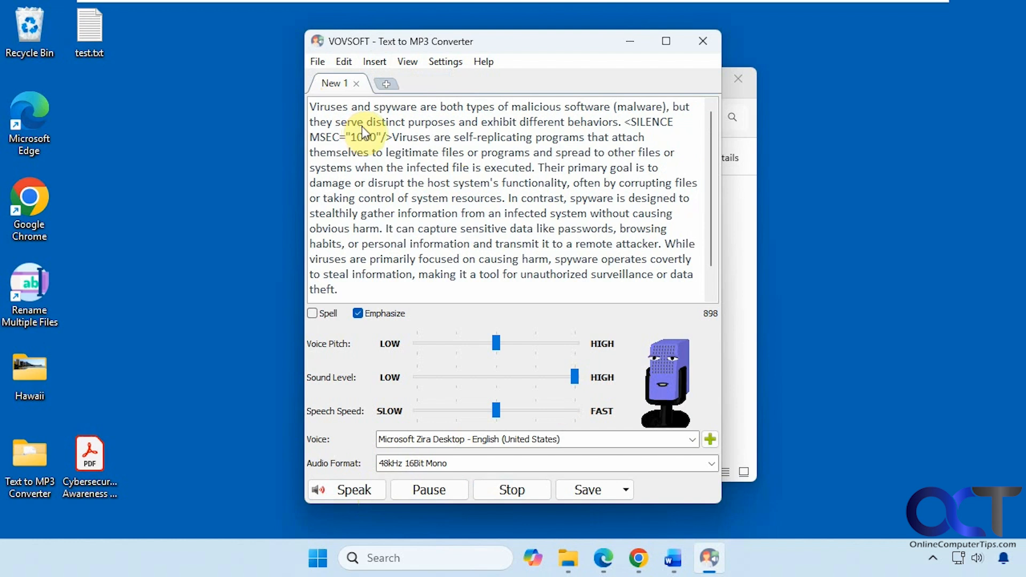
Step: Hide the Options area with the voice controls, and show it again
left_click(409, 62)
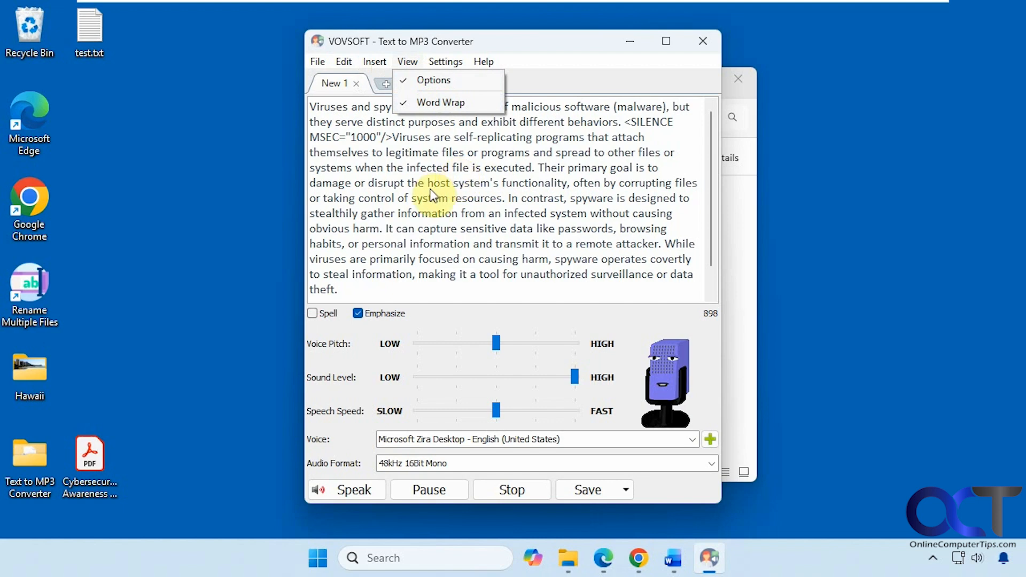
left_click(450, 79)
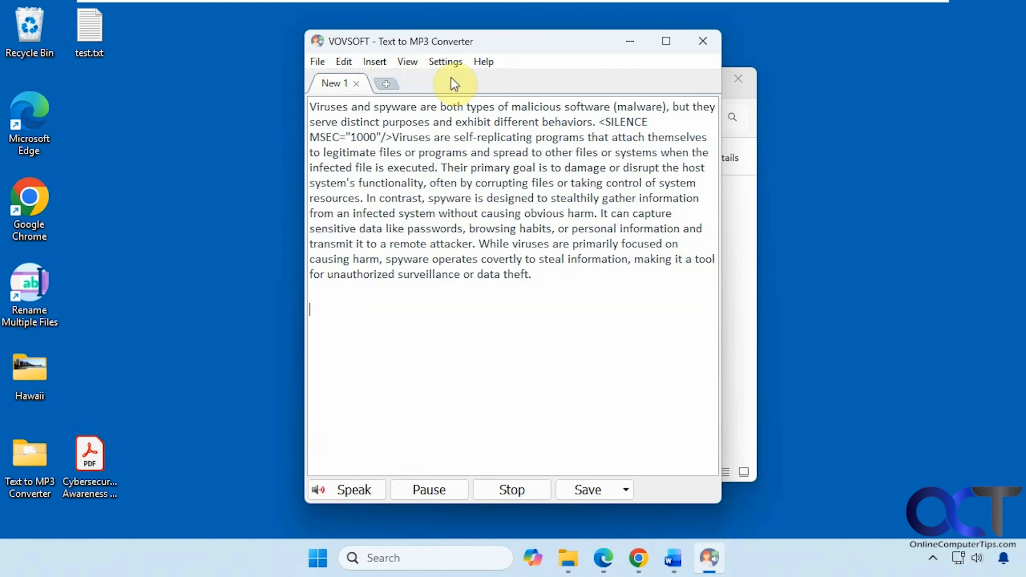
left_click(415, 62)
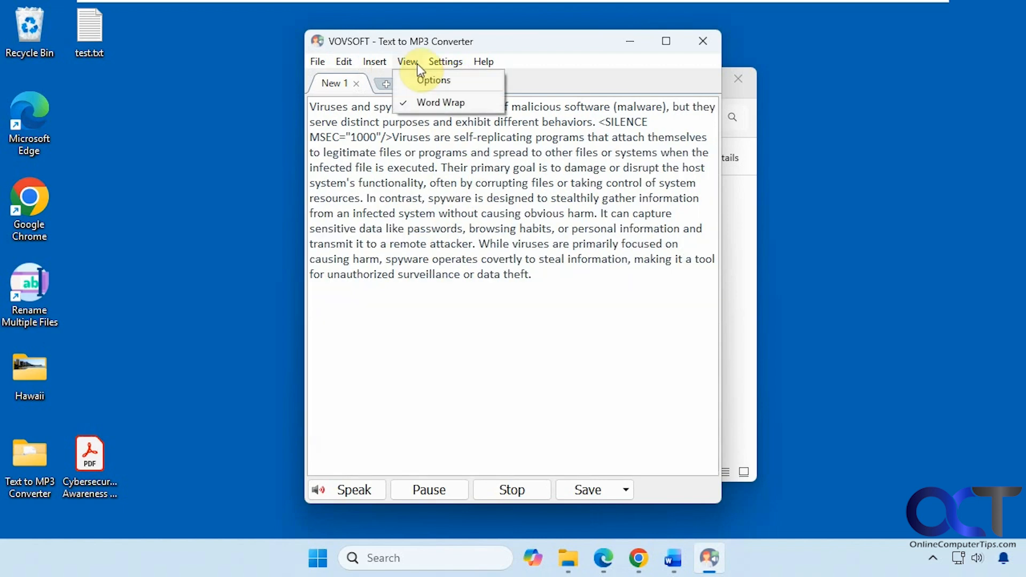
left_click(427, 75)
Step: Examine the available Default New Tab types and PDF Engine choices in the settings
left_click(457, 61)
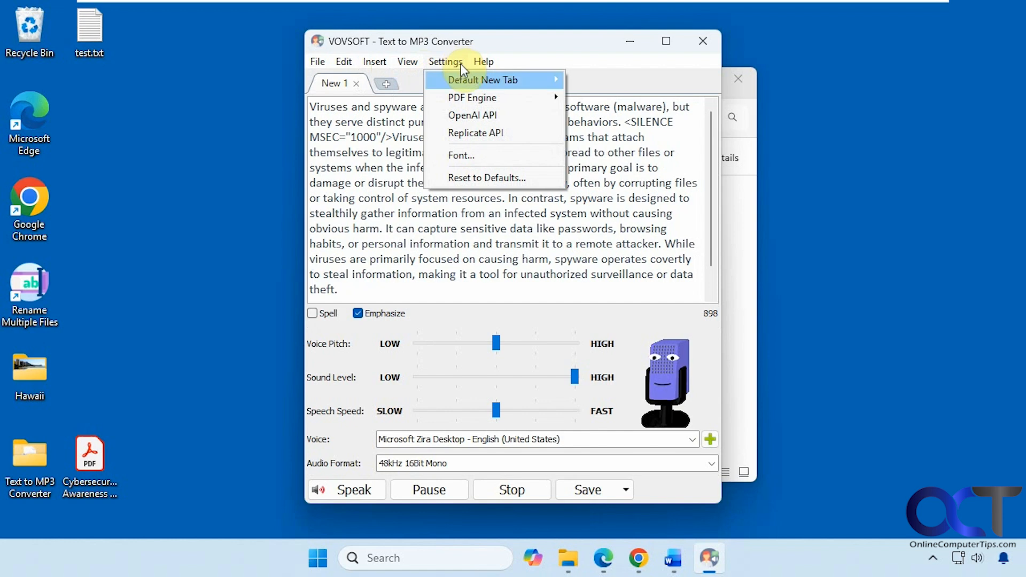
mouse_move(472, 79)
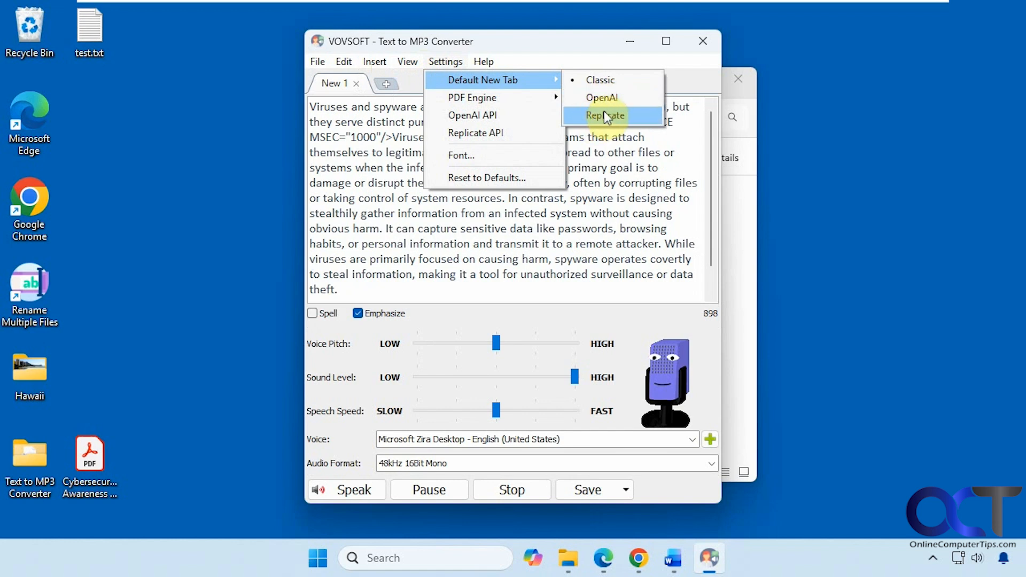
mouse_move(513, 101)
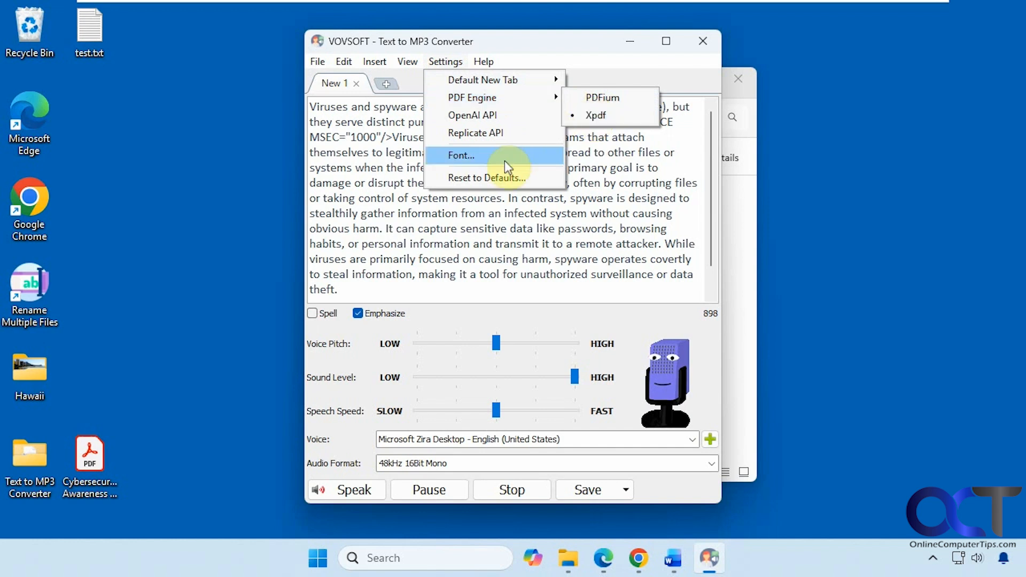
left_click(553, 61)
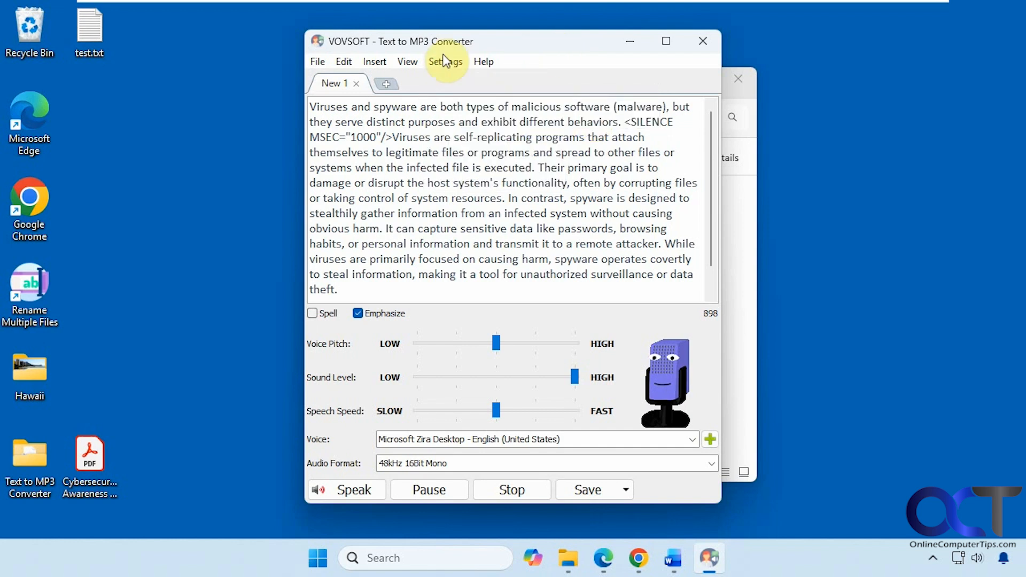
Step: Open the Cybersecurity Awareness PDF from the Desktop to load its text into the document
left_click(319, 62)
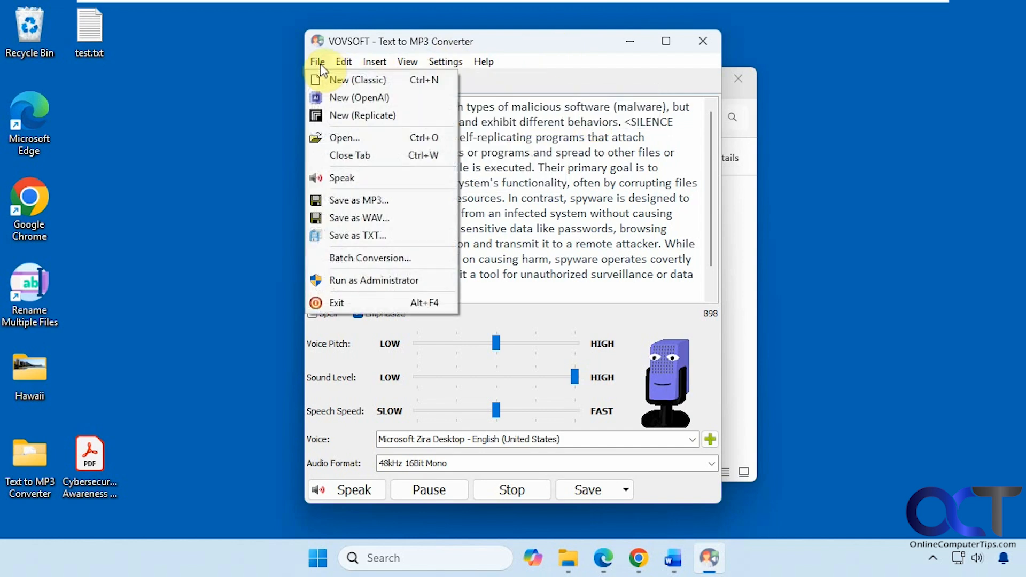
left_click(348, 137)
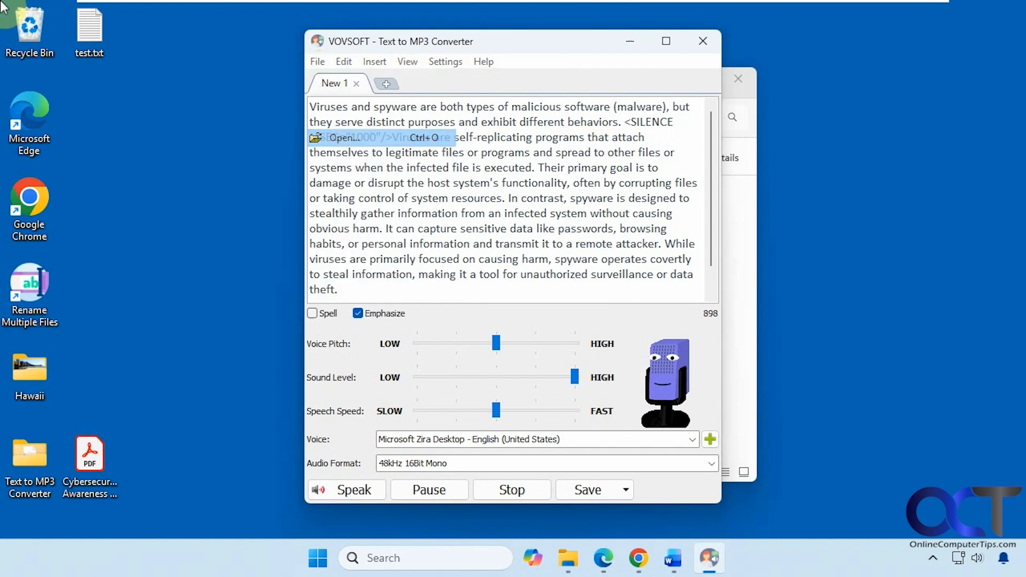
double_click(345, 242)
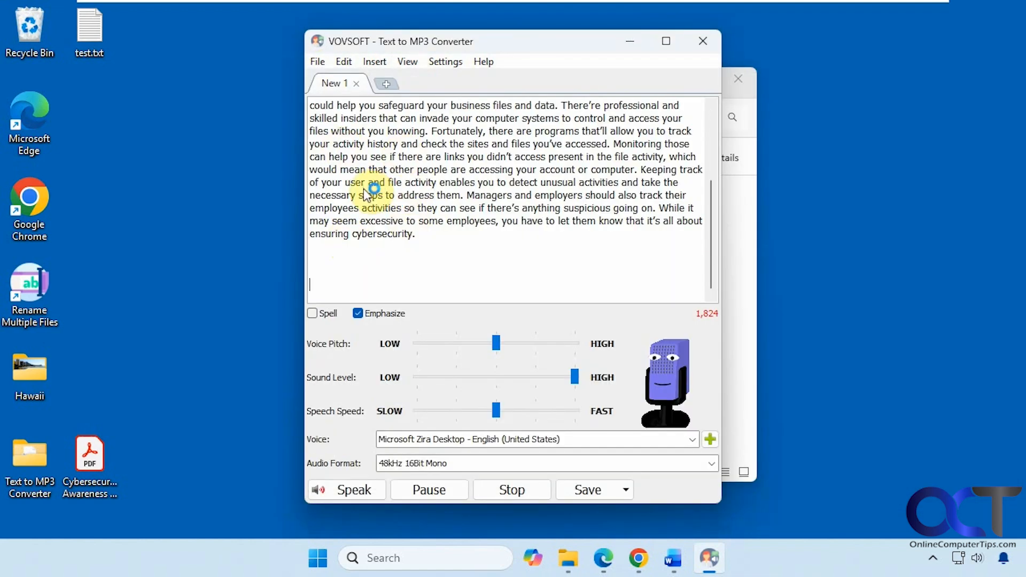
Step: Play a short preview of the imported PDF text, stop it and return to the beginning of the text
left_click(368, 489)
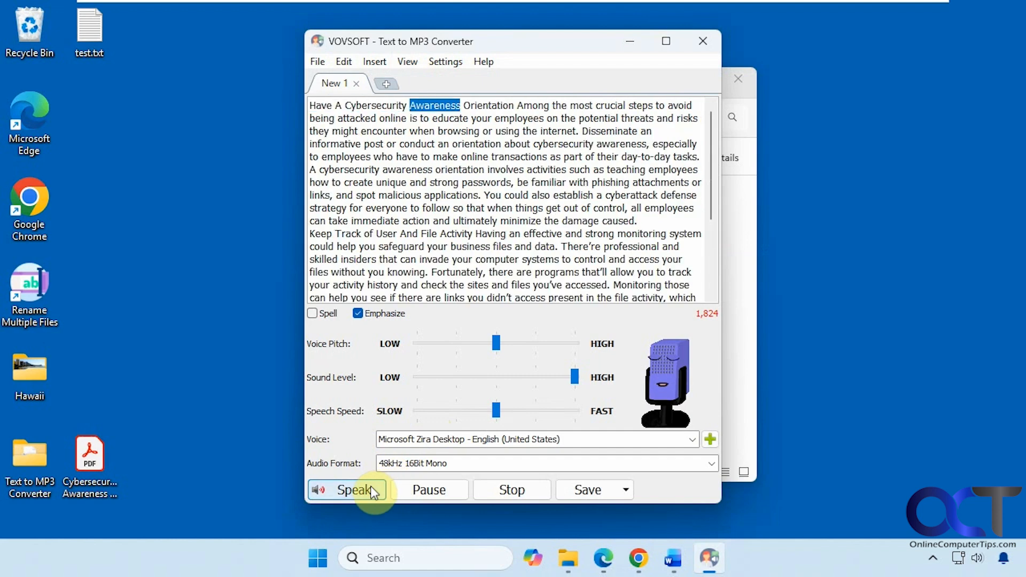
left_click(508, 491)
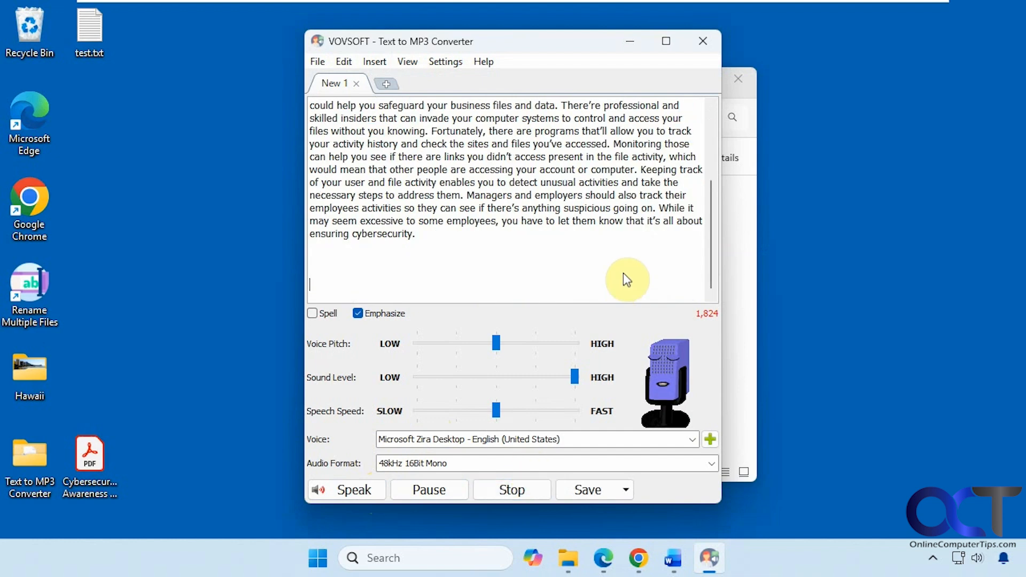
scroll(557, 213, "up", 4)
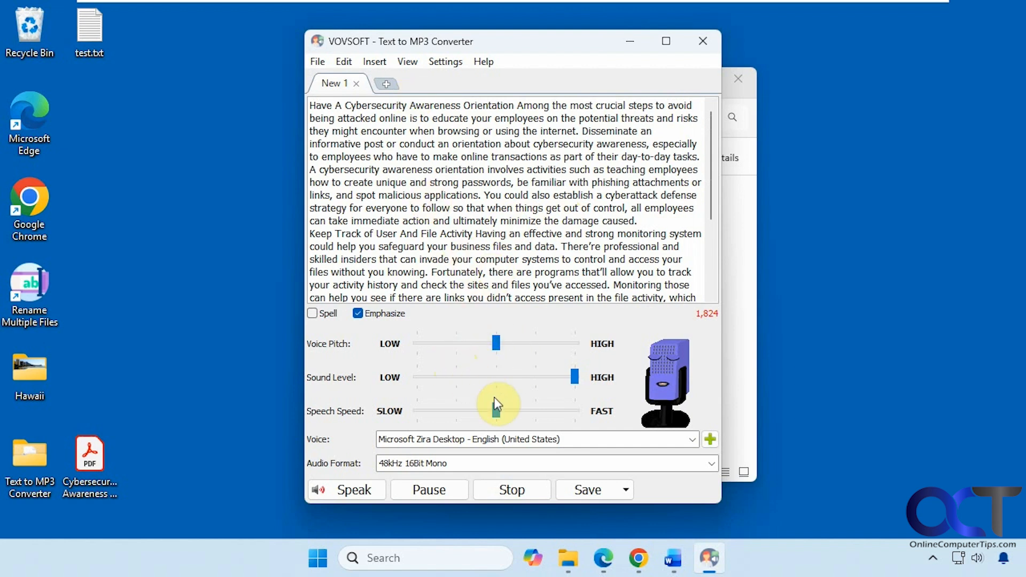
Step: Try to save the full PDF text as an MP3 file
left_click(608, 484)
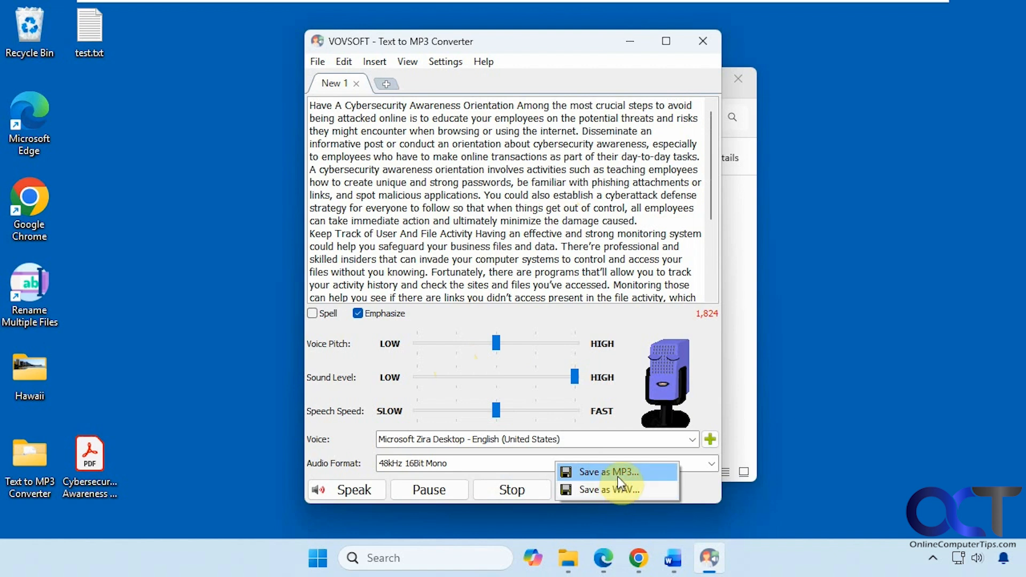
left_click(615, 471)
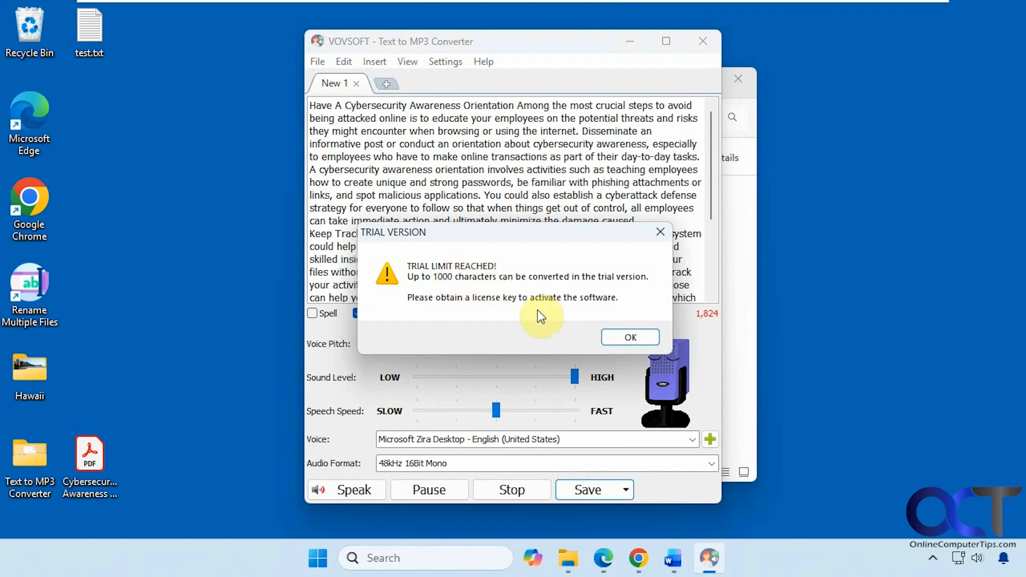
left_click(609, 337)
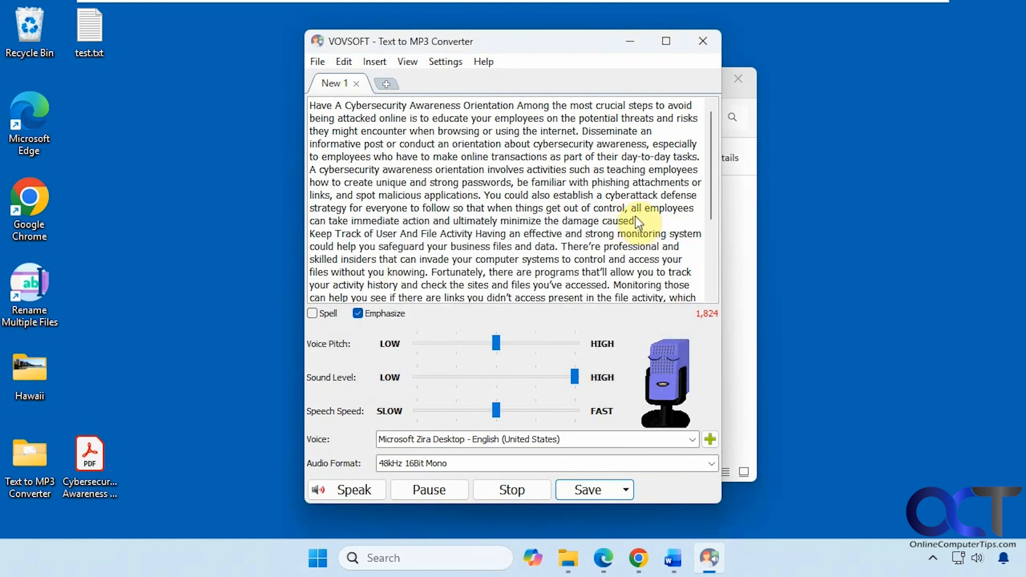
Step: Delete the second paragraph, starting with "Keep Track of User And File Activity", through to the end of the text
left_click_drag(638, 221, 678, 321)
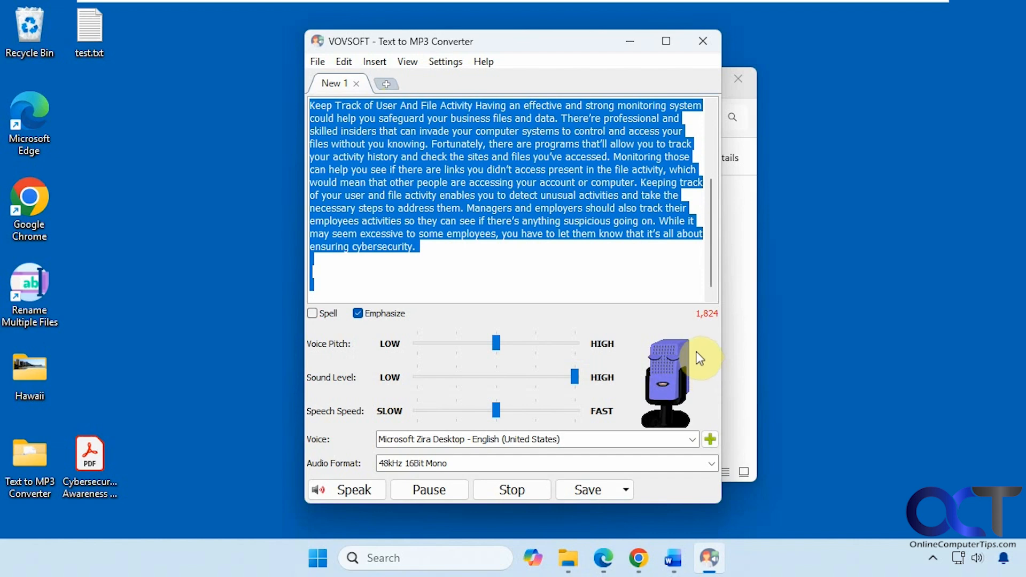
key("Delete")
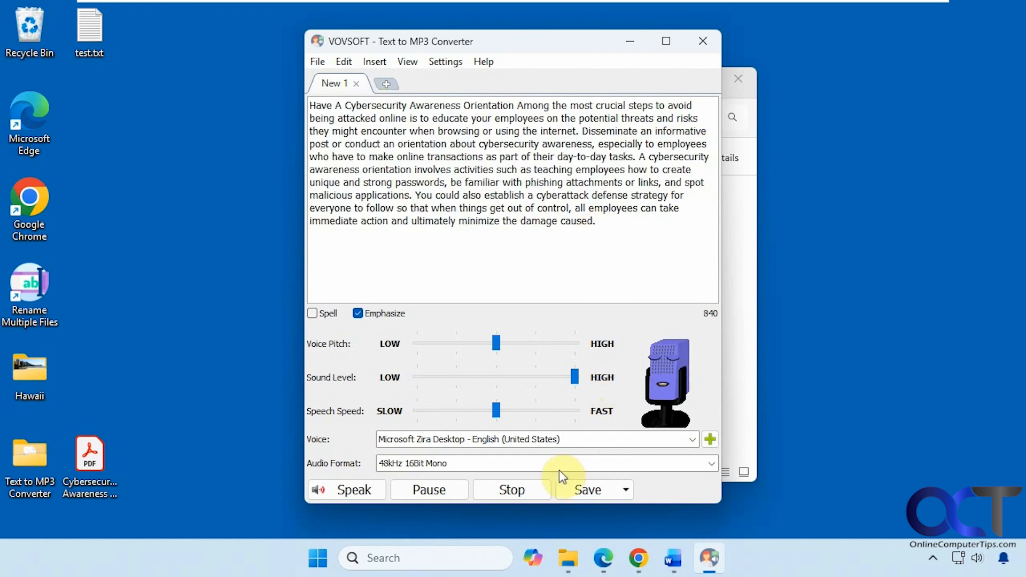
Step: Save the shortened text as an MP3 file named test on the Desktop and dismiss the completion notice
left_click(585, 487)
left_click(590, 472)
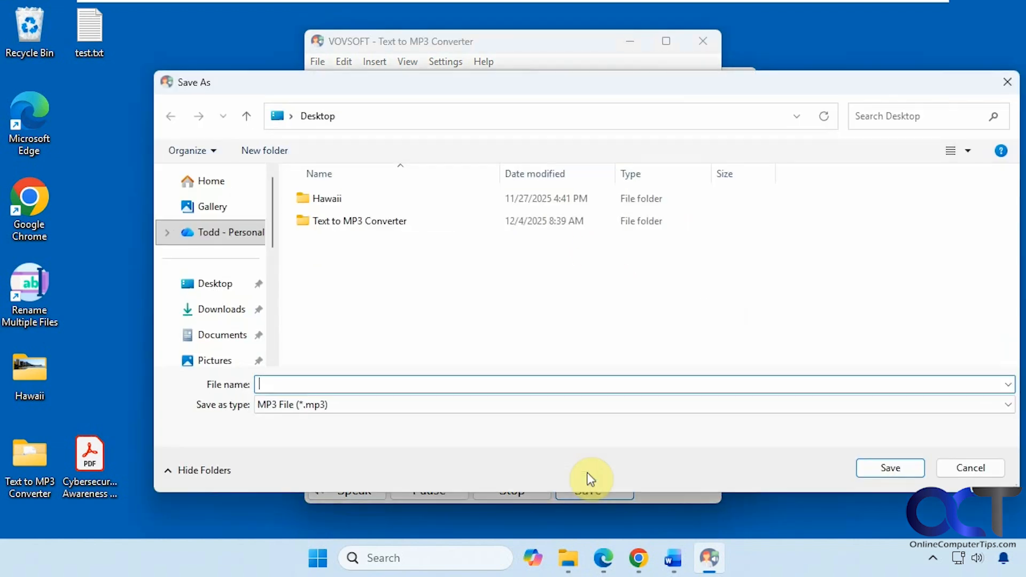
type("test")
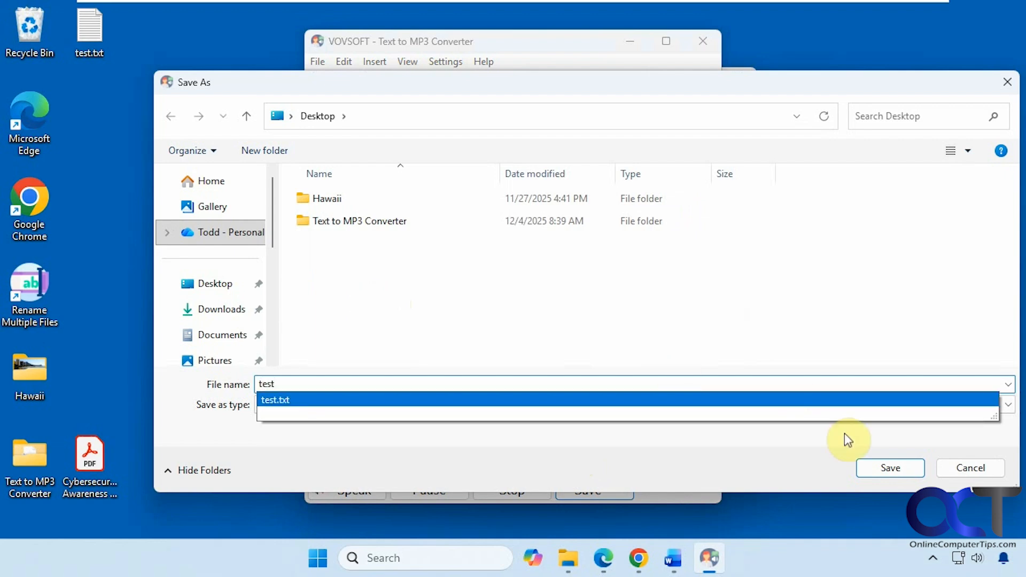
left_click(870, 465)
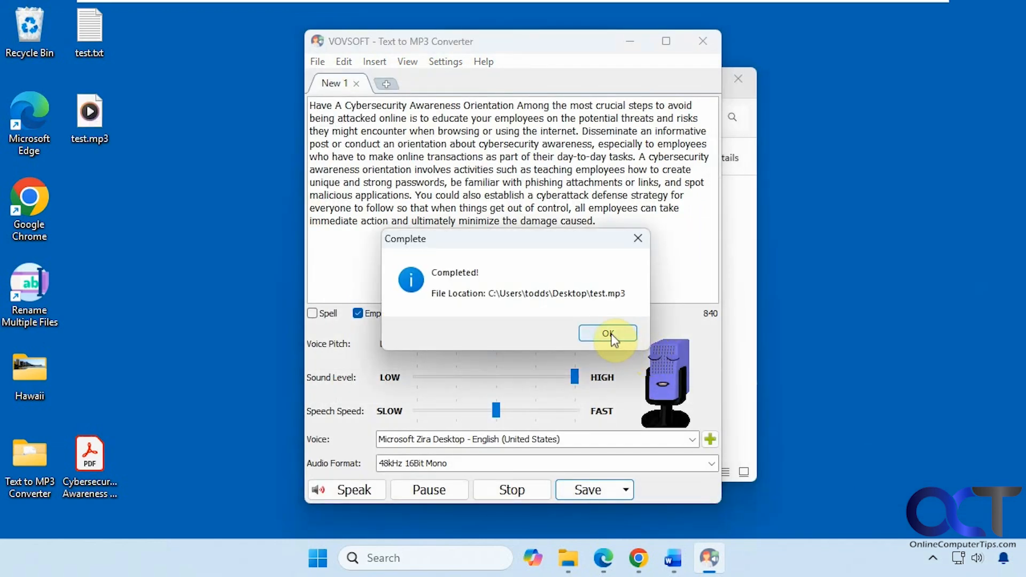
left_click(606, 333)
Step: Play test.mp3 from the Desktop in Media Player for a few seconds, pause it and close the player
double_click(91, 121)
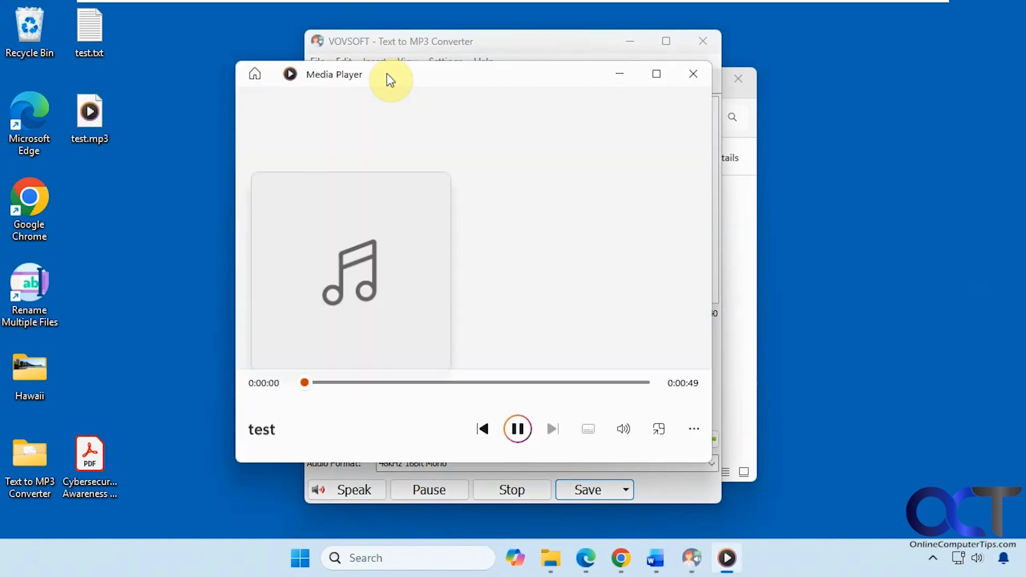
left_click_drag(385, 80, 484, 198)
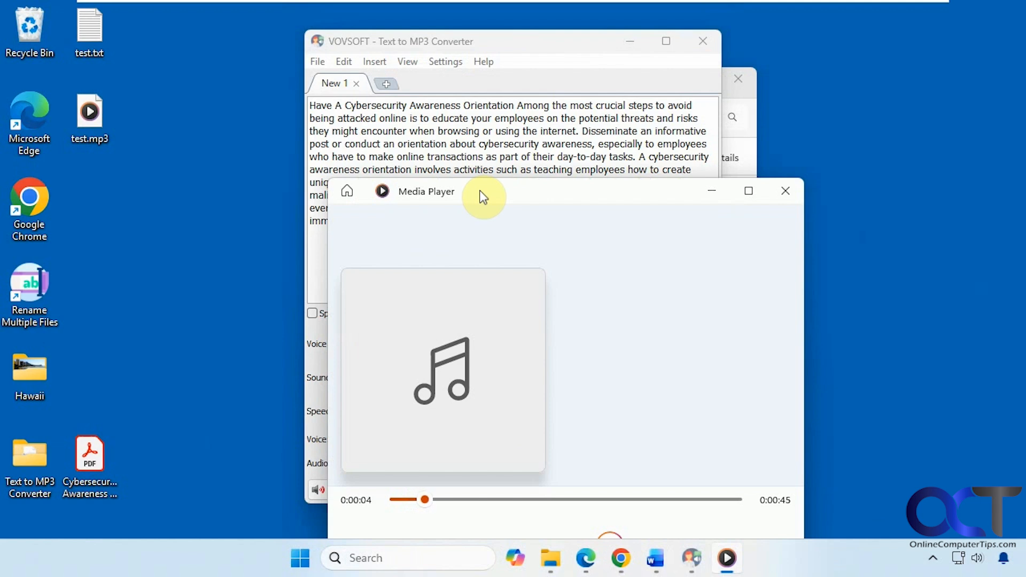
left_click_drag(484, 197, 444, 114)
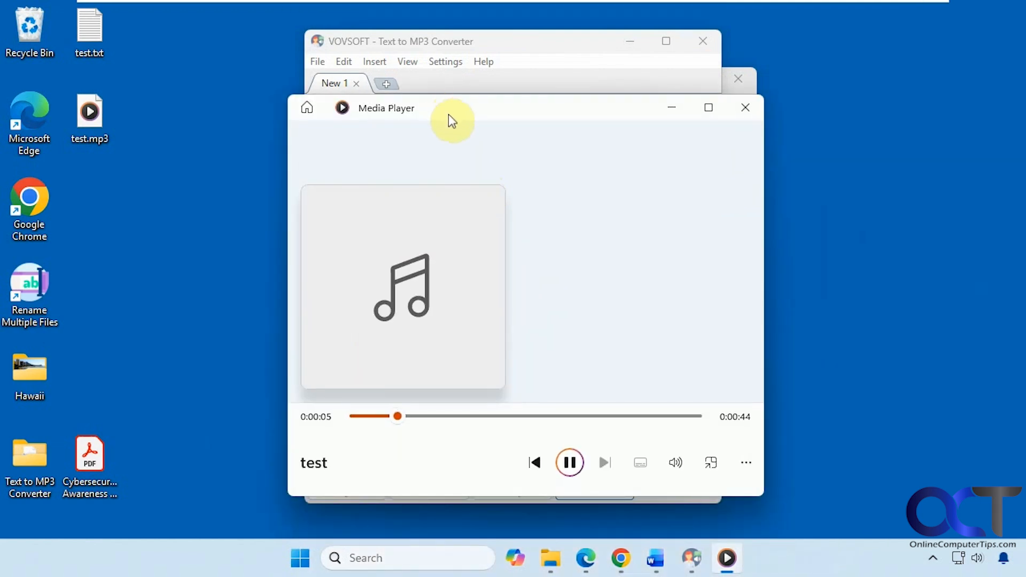
left_click(570, 463)
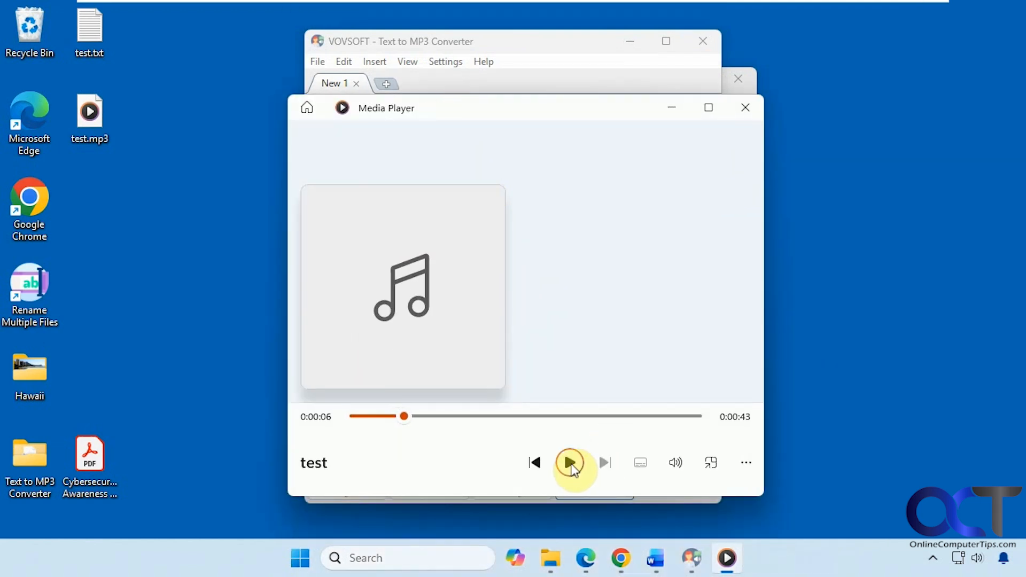
left_click(735, 110)
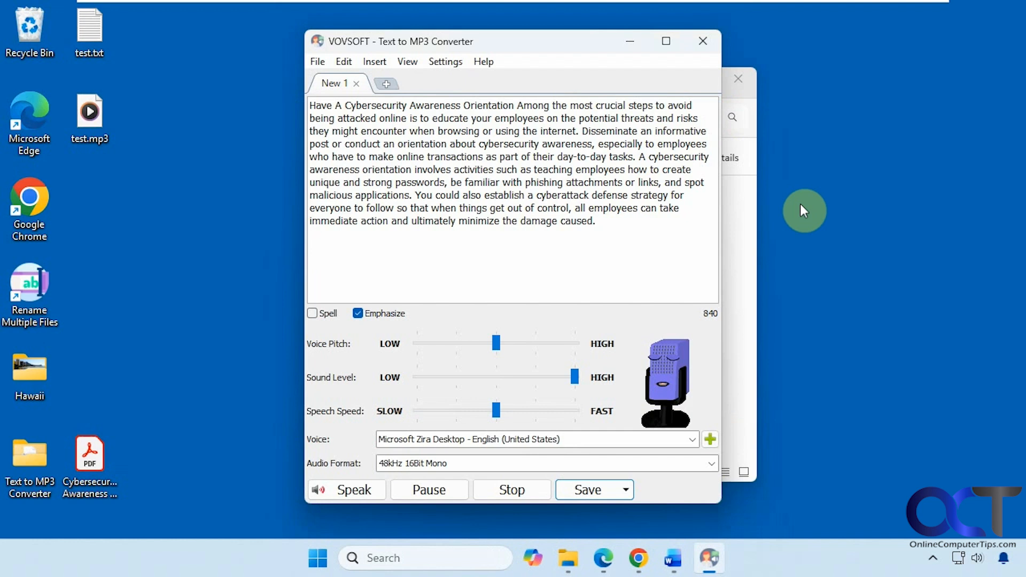